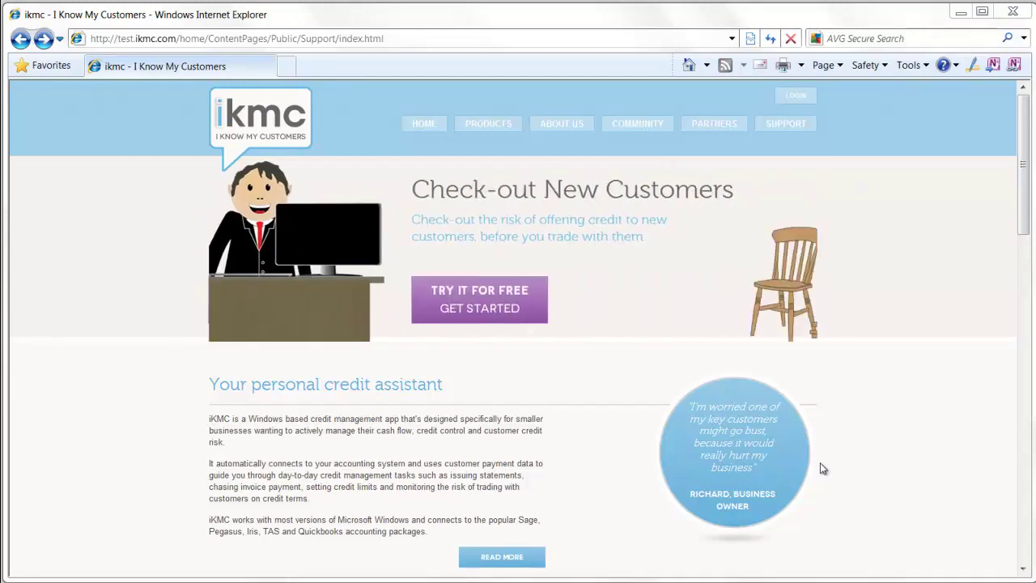
- Follow the iKMC Get Started guide past Downloading & Installing to the installation Checklist
{"action": "left_click", "coordinate": [264, 306]}
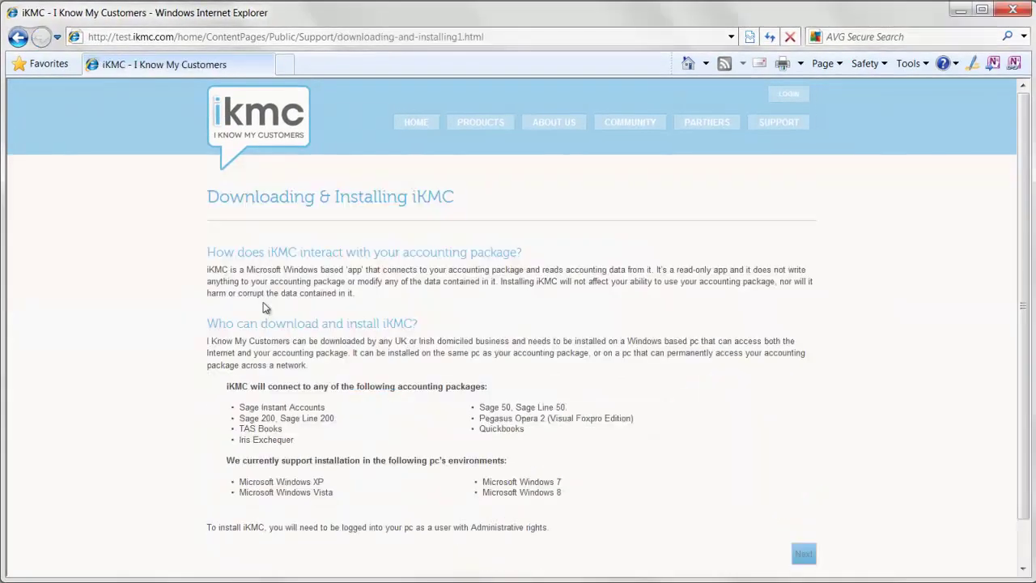
{"action": "left_click", "coordinate": [802, 553]}
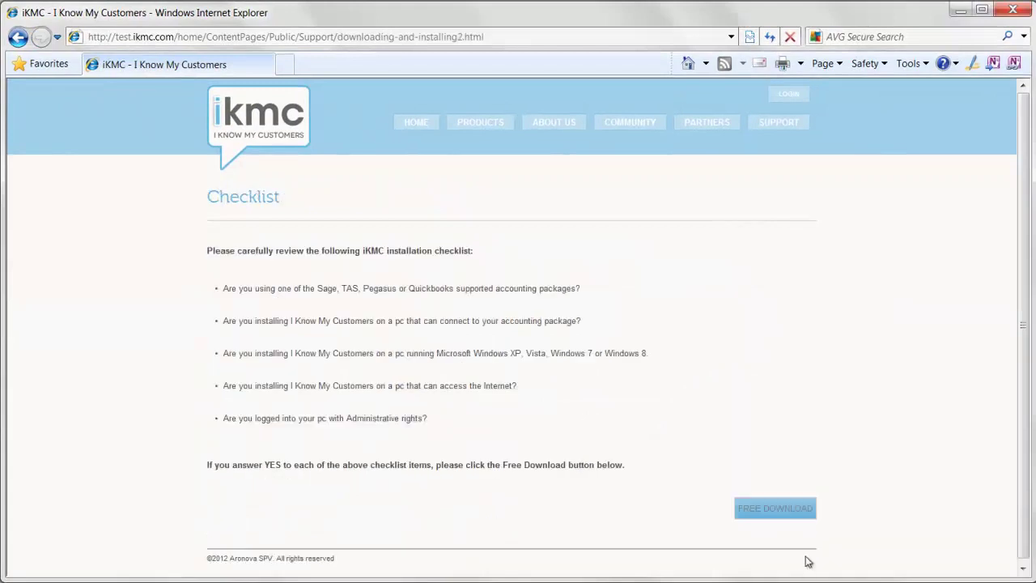
- On the Free Download sign-up form, enter the user's first name, surname, business Aronova and full business address
{"action": "left_click", "coordinate": [766, 506]}
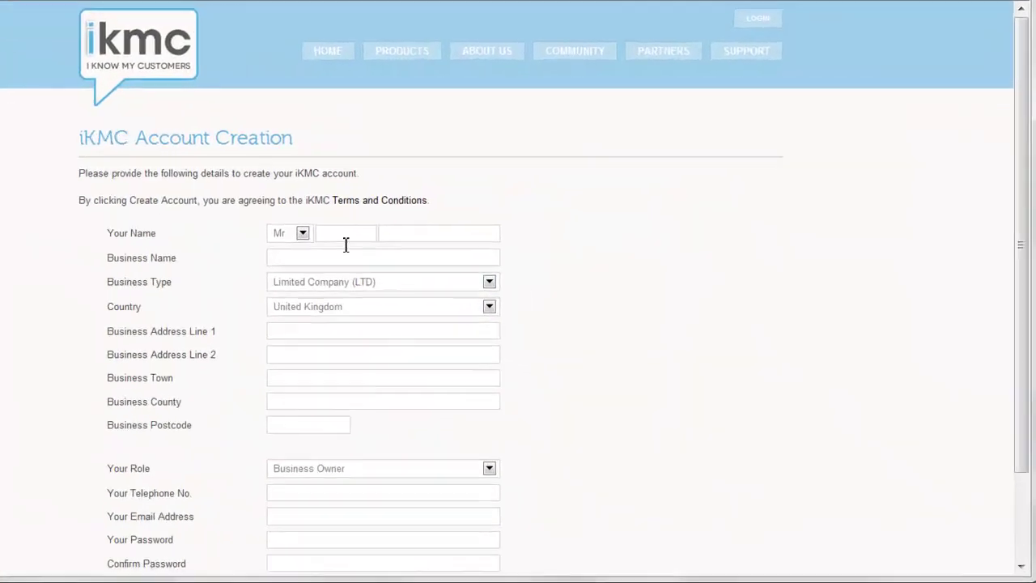
{"action": "left_click", "coordinate": [338, 237]}
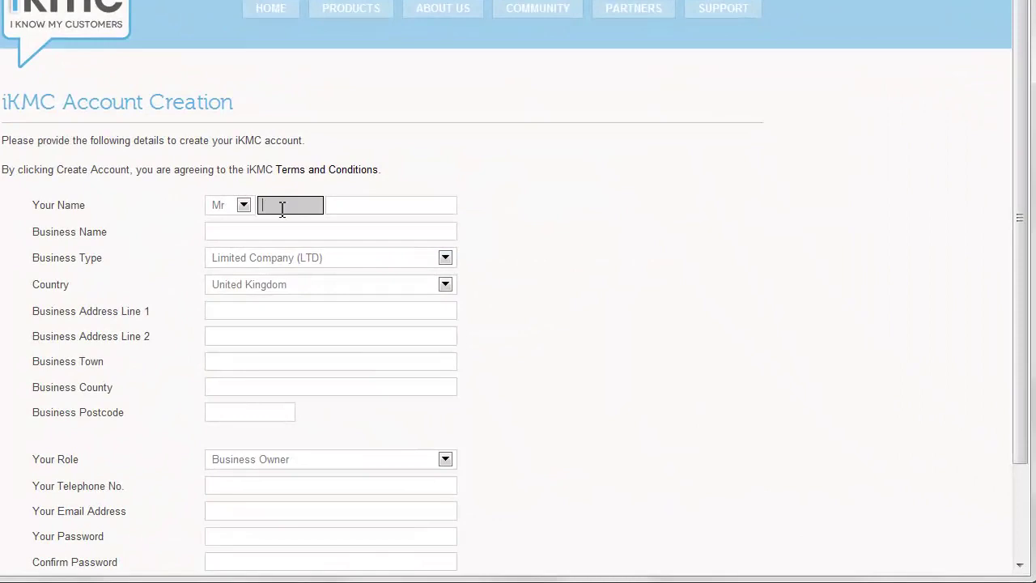
{"action": "key", "text": "Tab"}
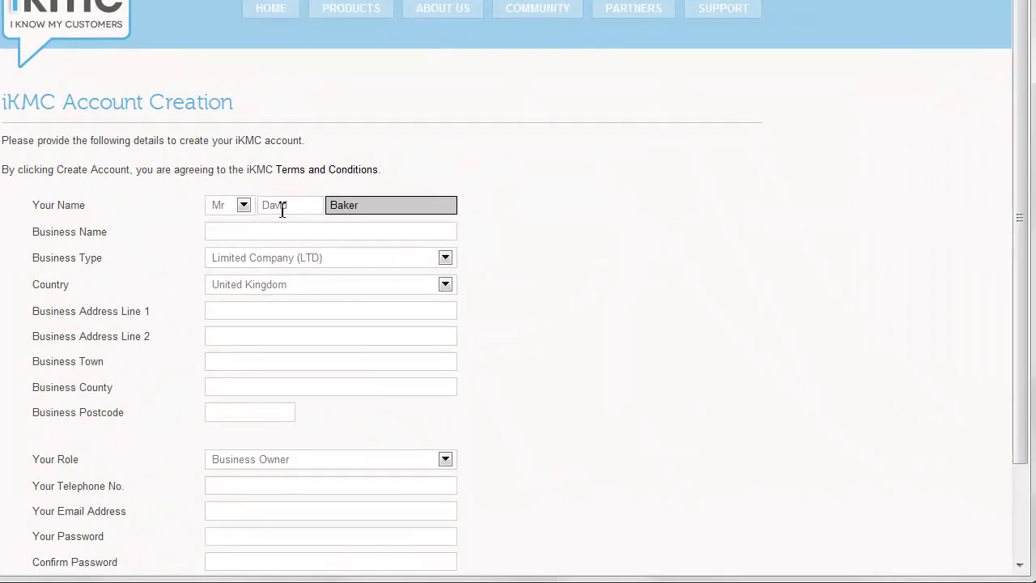
{"action": "key", "text": "Tab"}
{"action": "type", "text": "Aronova"}
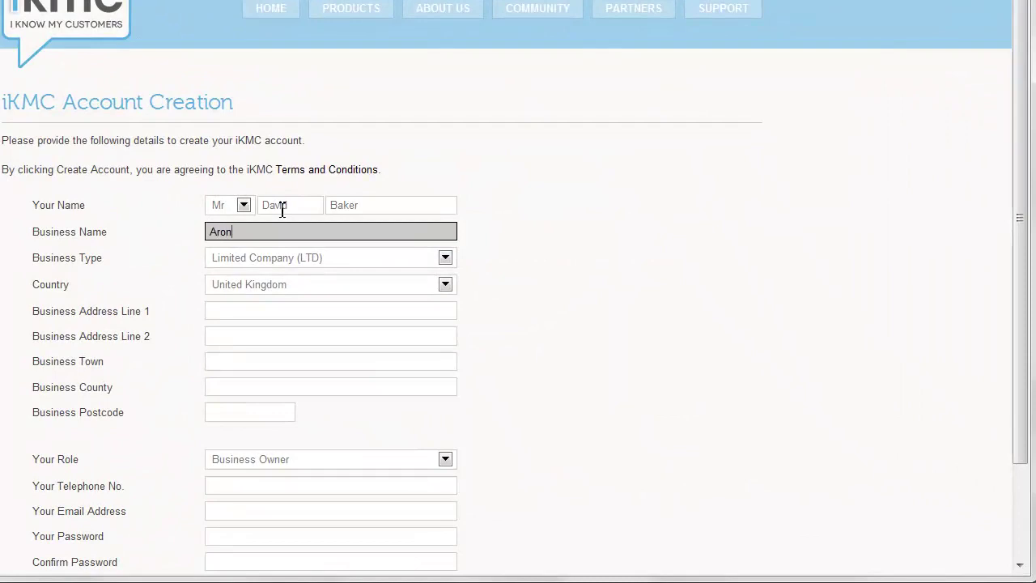
{"action": "key", "text": "Tab"}
{"action": "key", "text": "Tab"}
{"action": "key", "text": "Tab"}
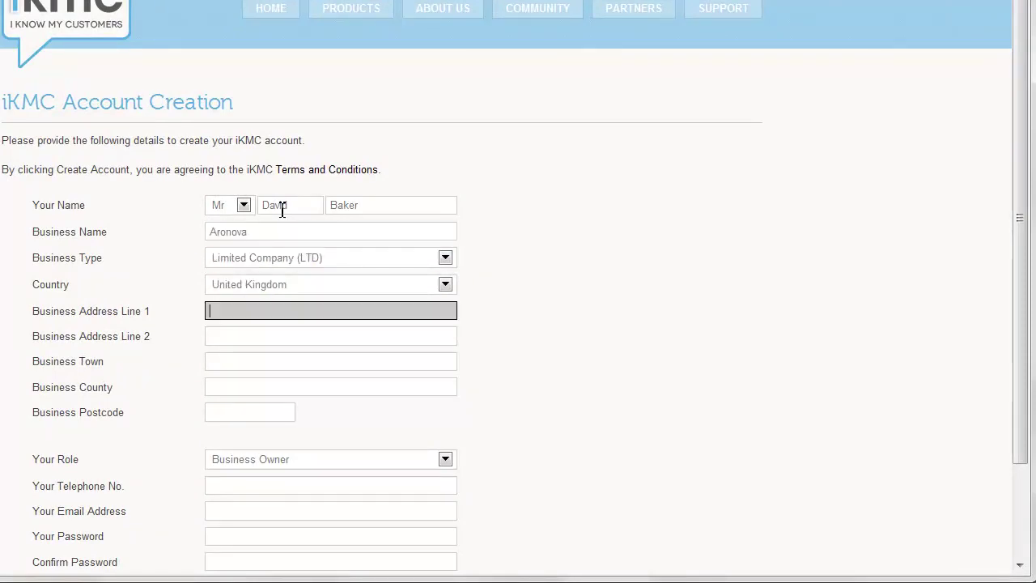
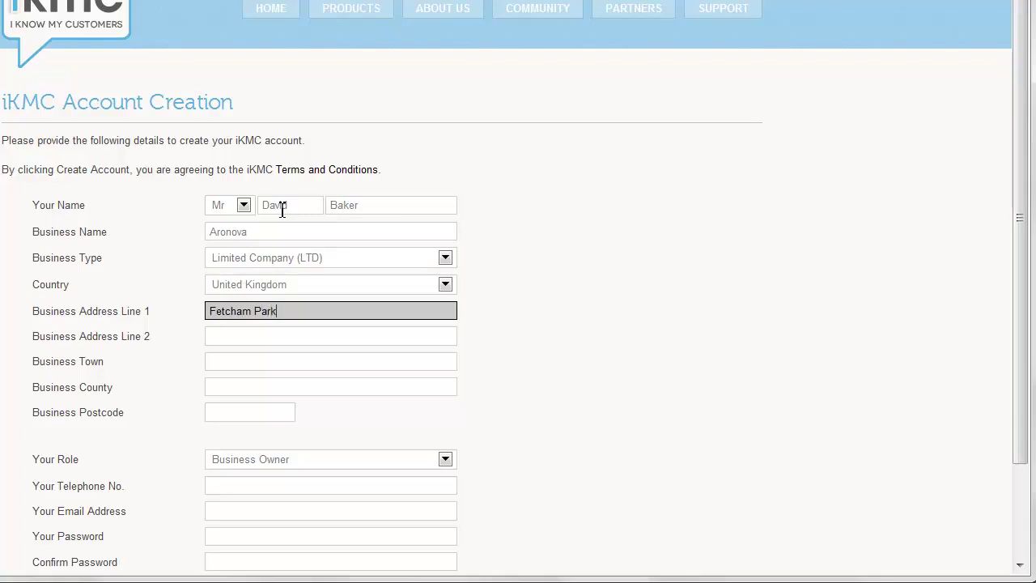
{"action": "key", "text": "Tab"}
{"action": "key", "text": "Tab"}
{"action": "type", "text": "Lea"}
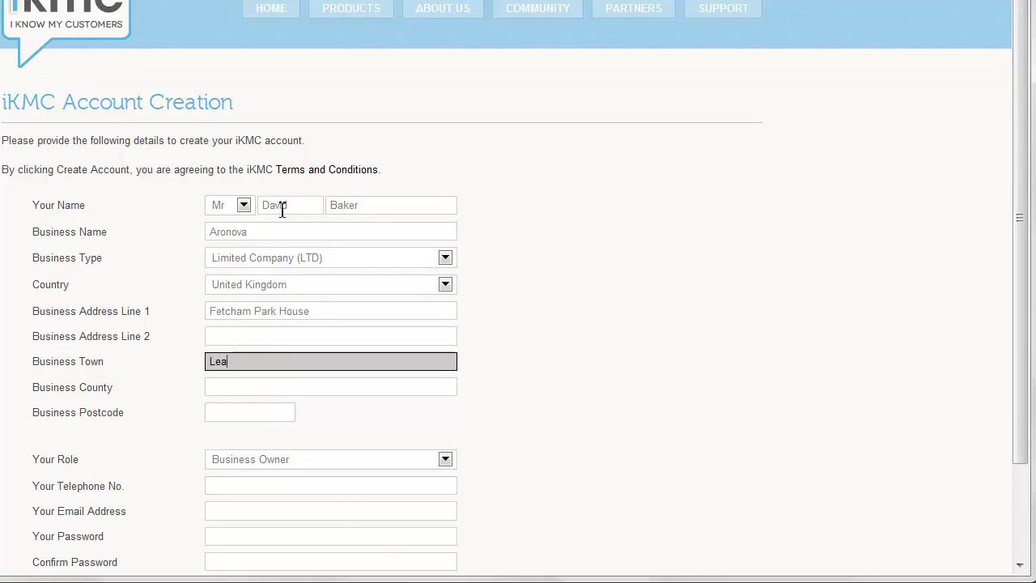
{"action": "type", "text": "therhead"}
{"action": "key", "text": "Tab"}
{"action": "type", "text": "Surrey"}
{"action": "key", "text": "Tab"}
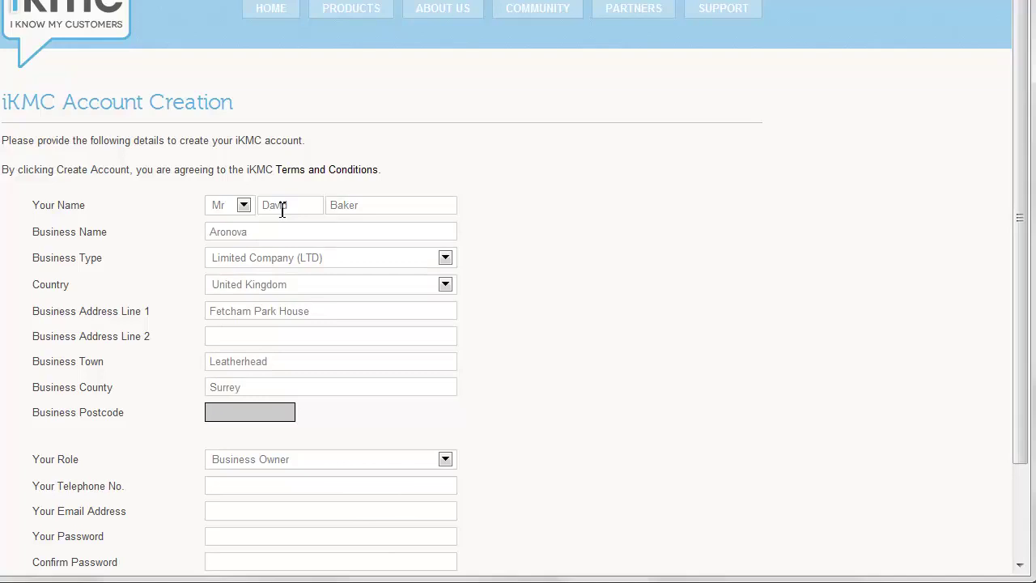
{"action": "type", "text": "kt229hd"}
- Add the business telephone, contact e-mail and account password twice, then create the account
{"action": "key", "text": "Tab"}
{"action": "key", "text": "Tab"}
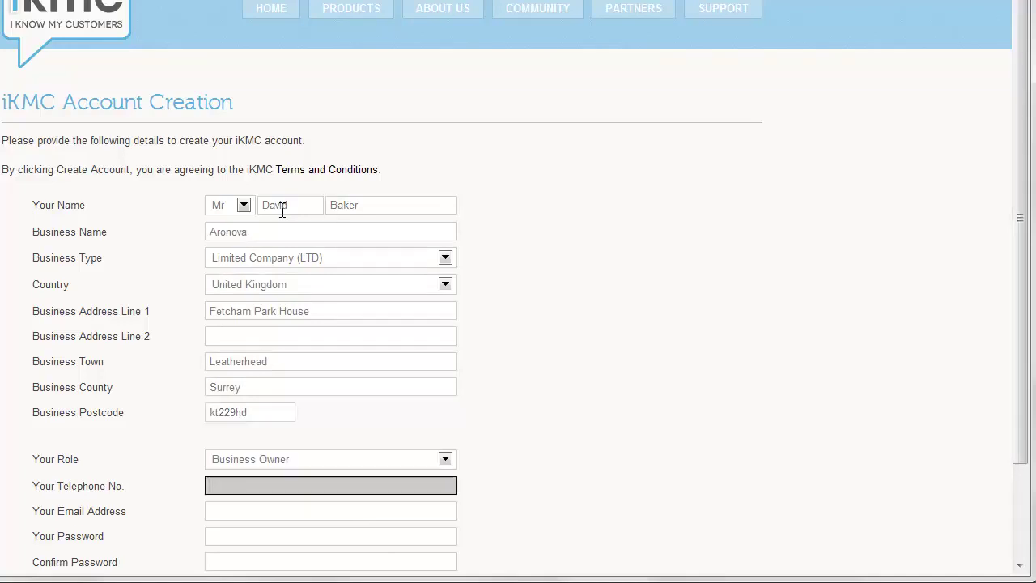
{"action": "key", "text": "Tab"}
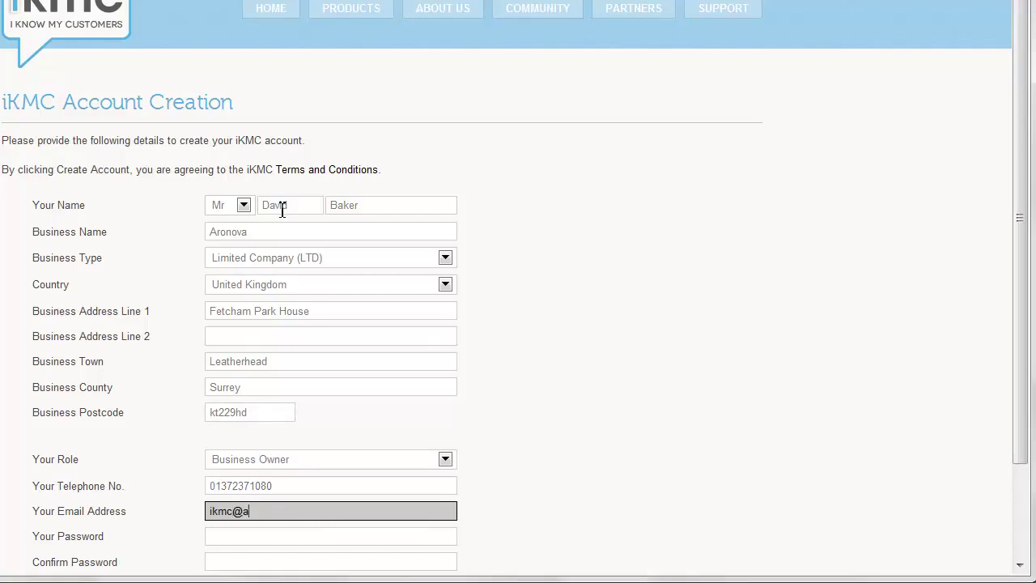
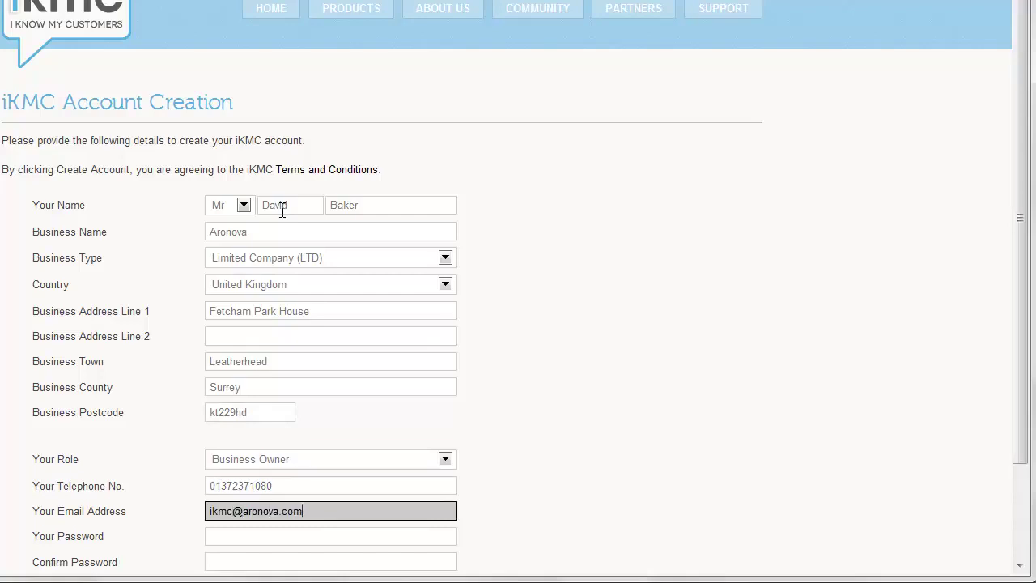
{"action": "key", "text": "Tab"}
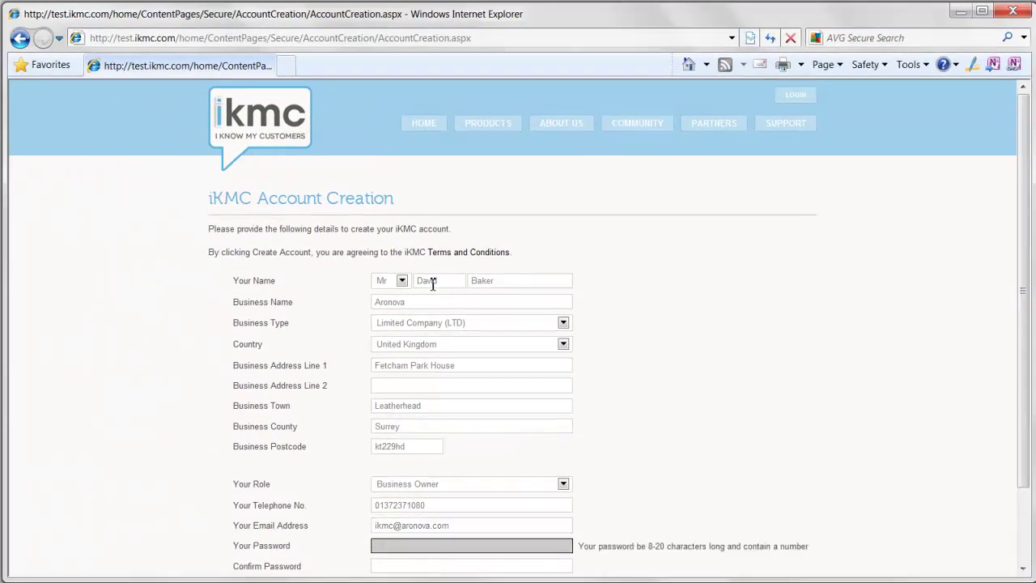
{"action": "type", "text": "password1"}
{"action": "key", "text": "Tab"}
{"action": "type", "text": "password"}
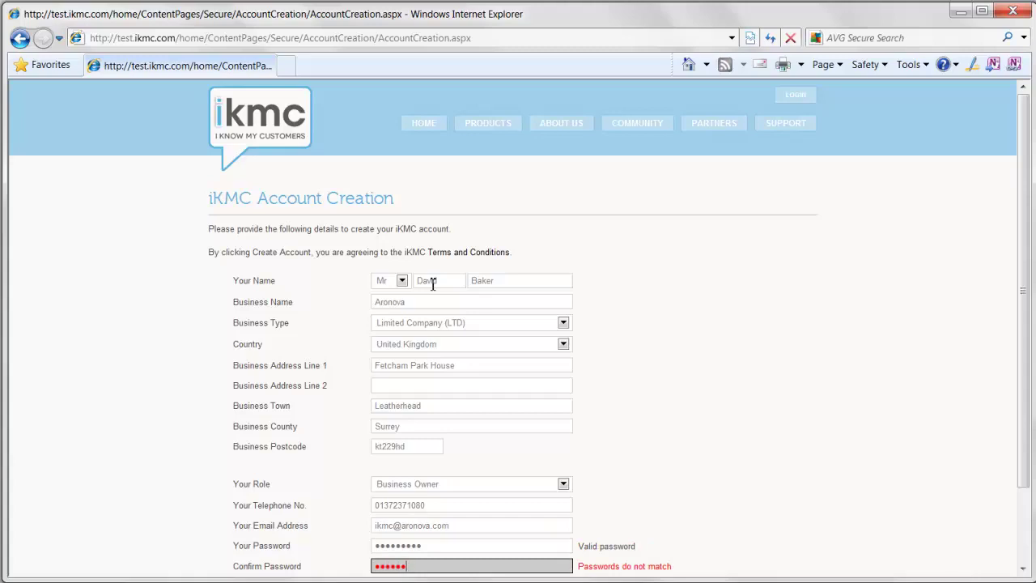
{"action": "type", "text": "1"}
{"action": "scroll", "coordinate": [433, 285], "scroll_direction": "down", "scroll_amount": 1}
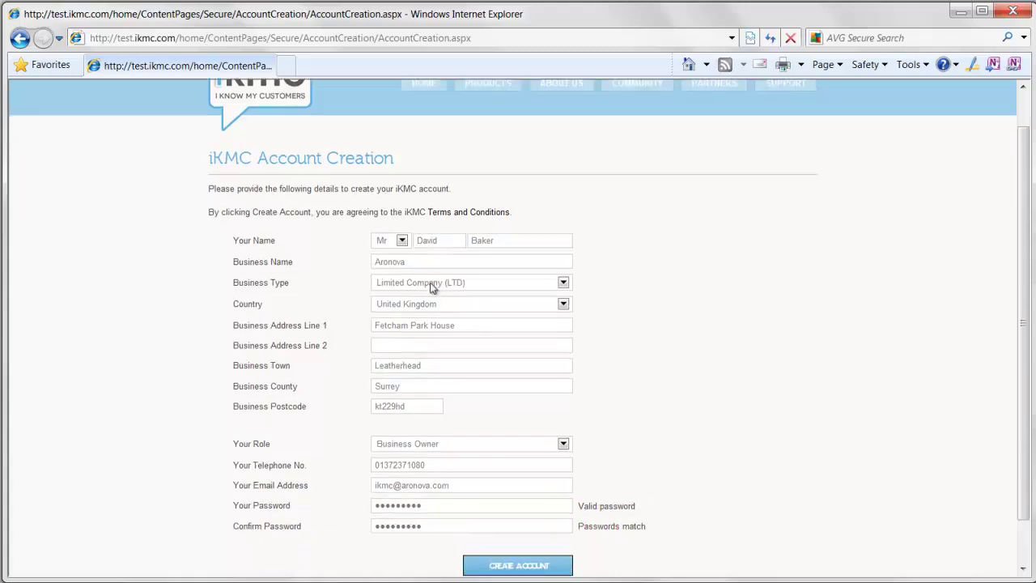
{"action": "left_click", "coordinate": [486, 567]}
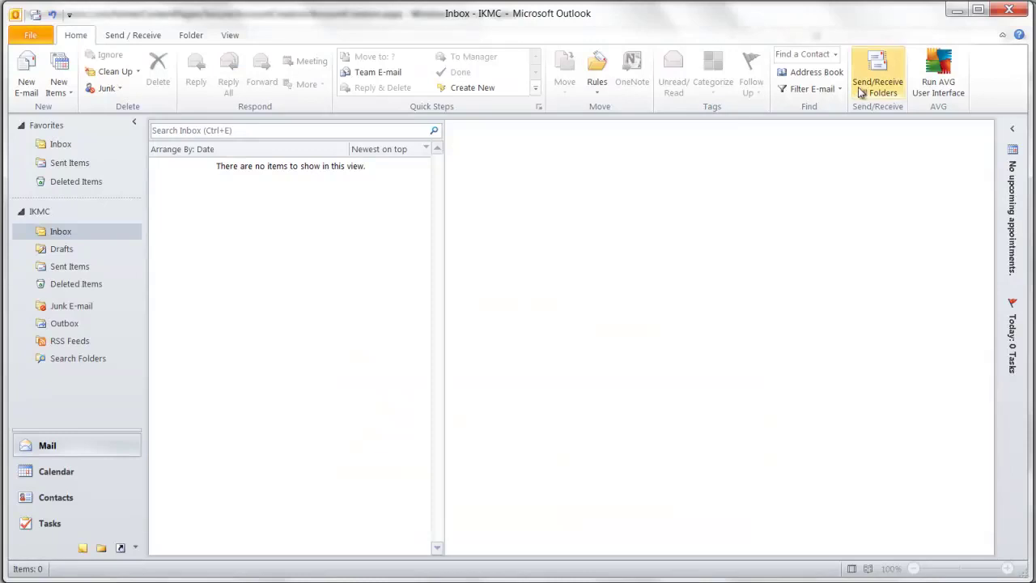
- Fetch the activation email in Outlook and follow its Account Activation link
{"action": "left_click", "coordinate": [874, 85]}
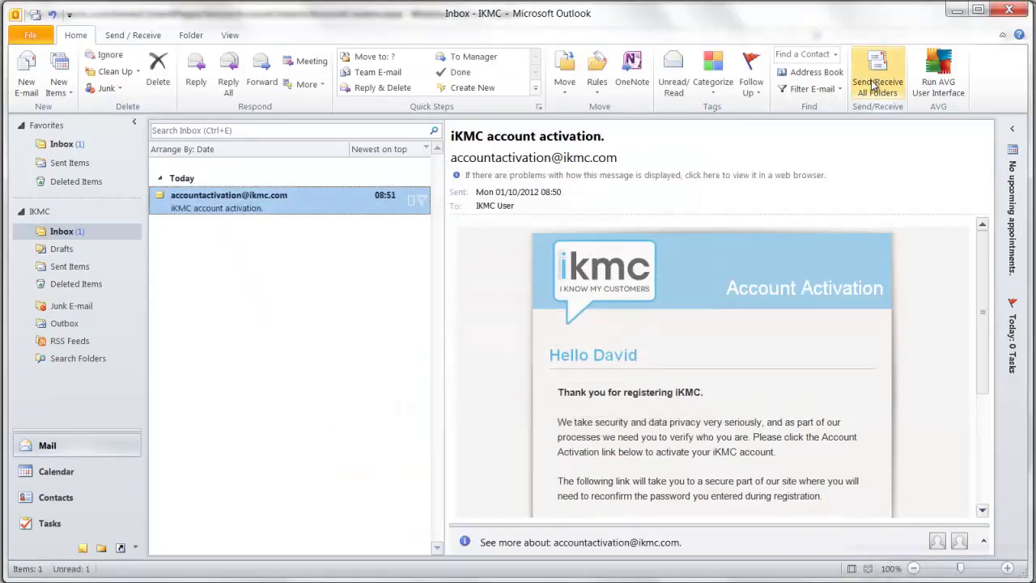
{"action": "scroll", "coordinate": [584, 419], "scroll_direction": "down", "scroll_amount": 1}
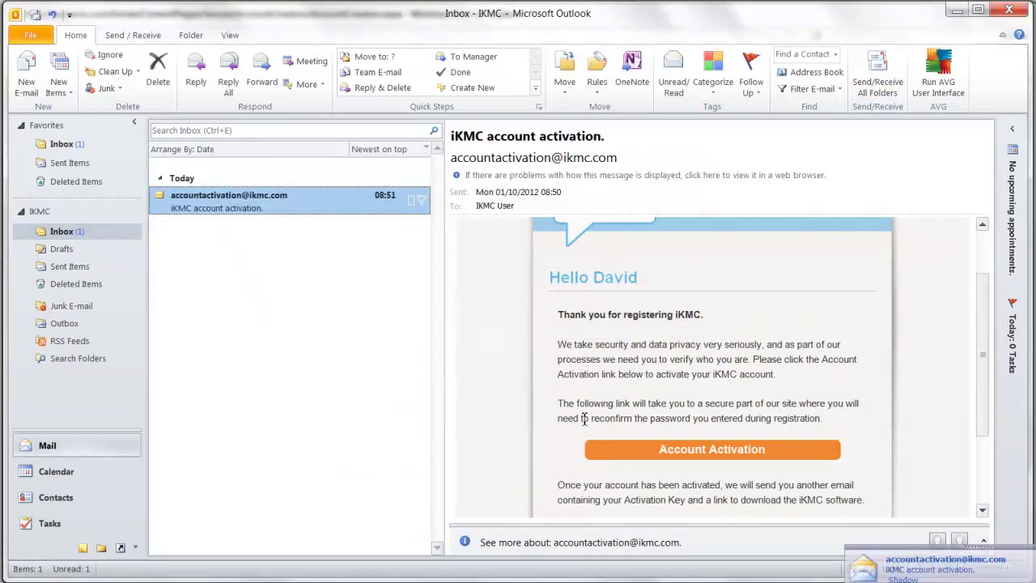
{"action": "left_click", "coordinate": [698, 456]}
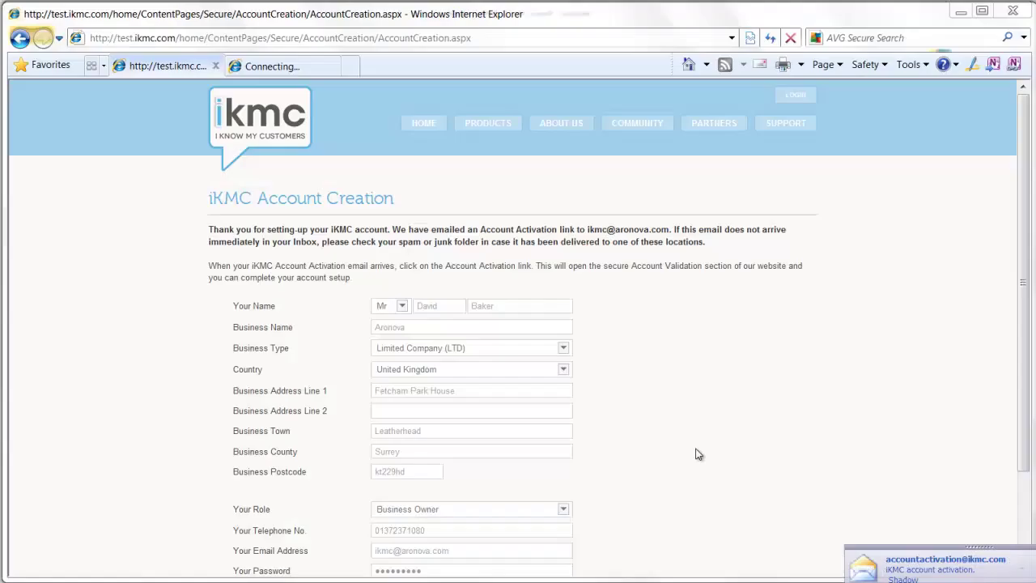
- Enter the account password on the Account Validation page and validate the account
{"action": "left_click", "coordinate": [380, 258]}
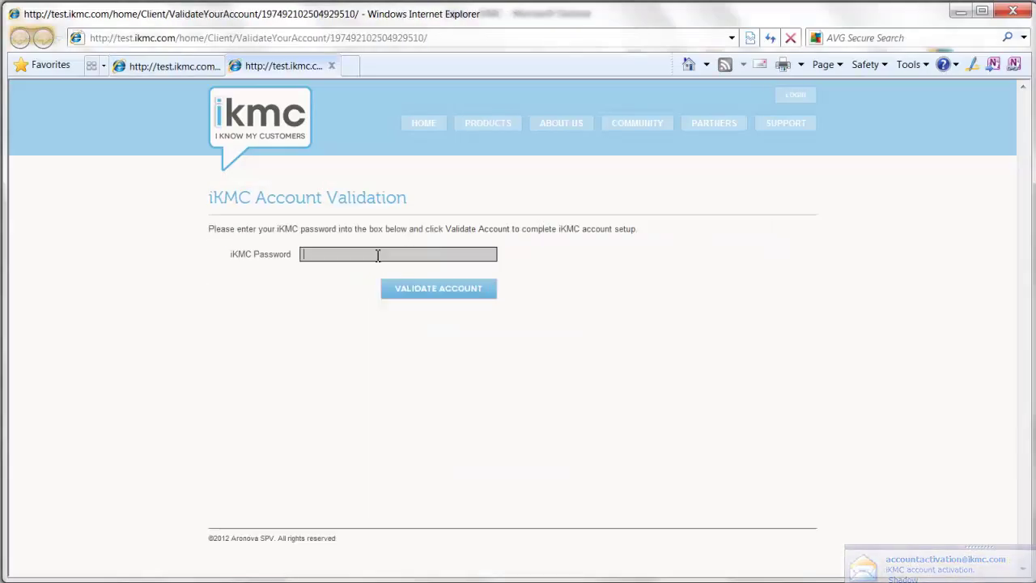
{"action": "type", "text": "••••••••"}
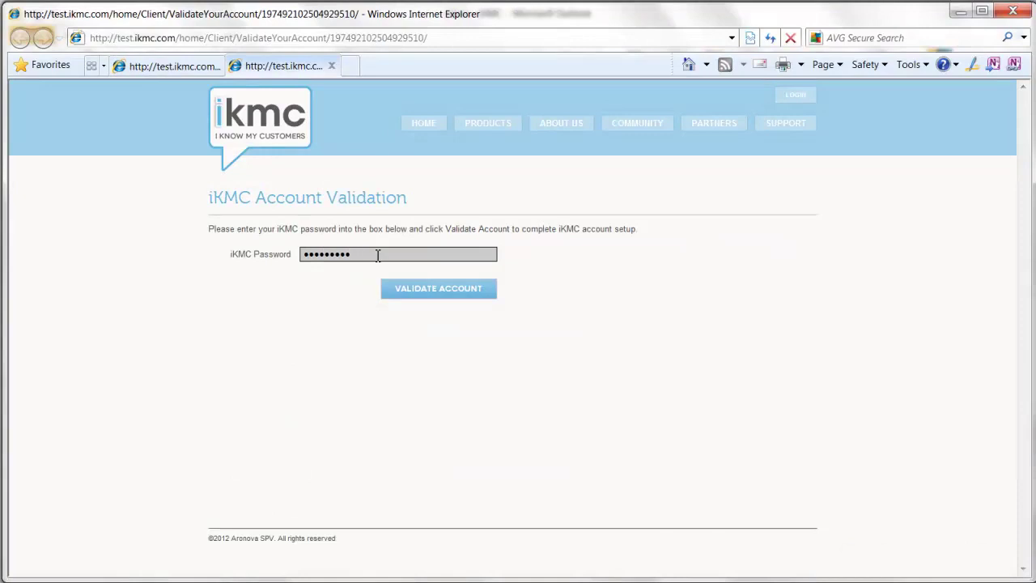
{"action": "left_click", "coordinate": [404, 290]}
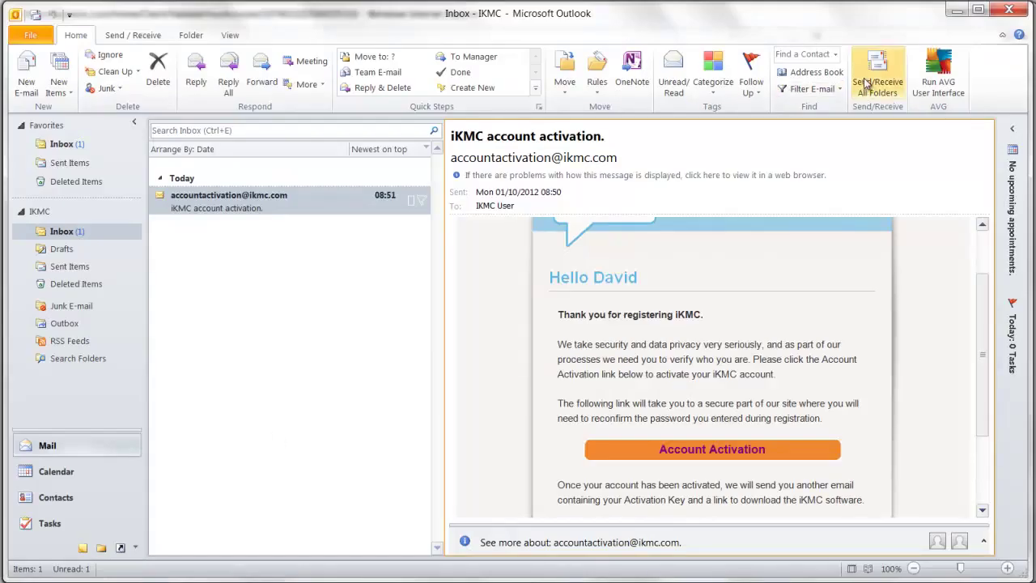
- Open the new activationkeys email, select the product activation key, and start the Download iKMC link
{"action": "left_click", "coordinate": [868, 84]}
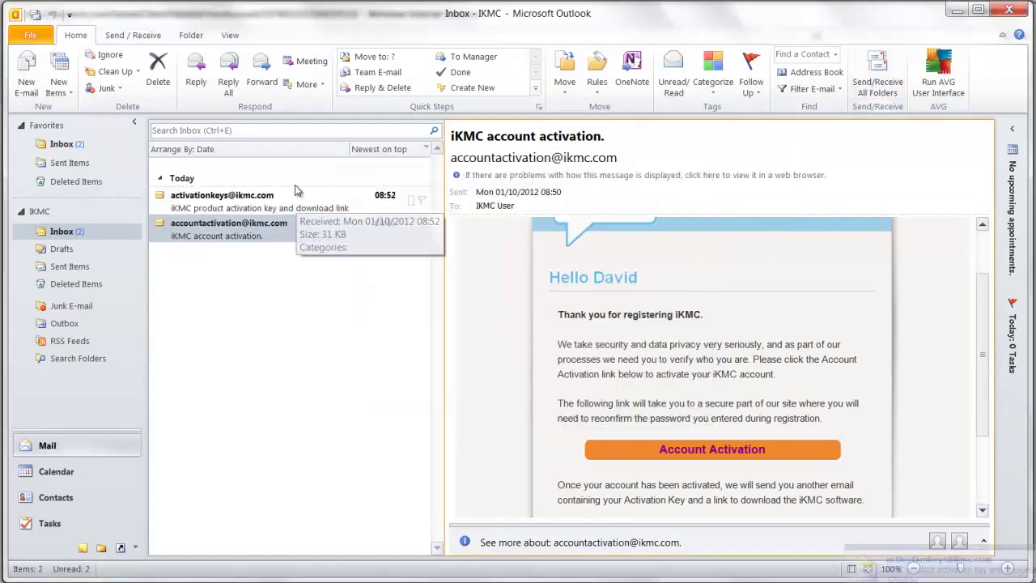
{"action": "left_click", "coordinate": [294, 200]}
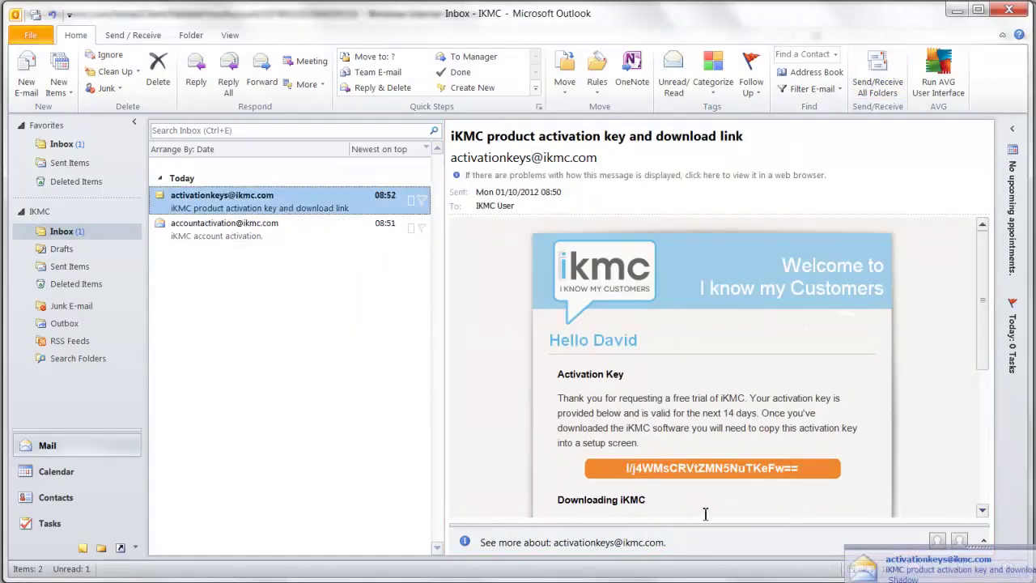
{"action": "scroll", "coordinate": [704, 514], "scroll_direction": "down", "scroll_amount": 2}
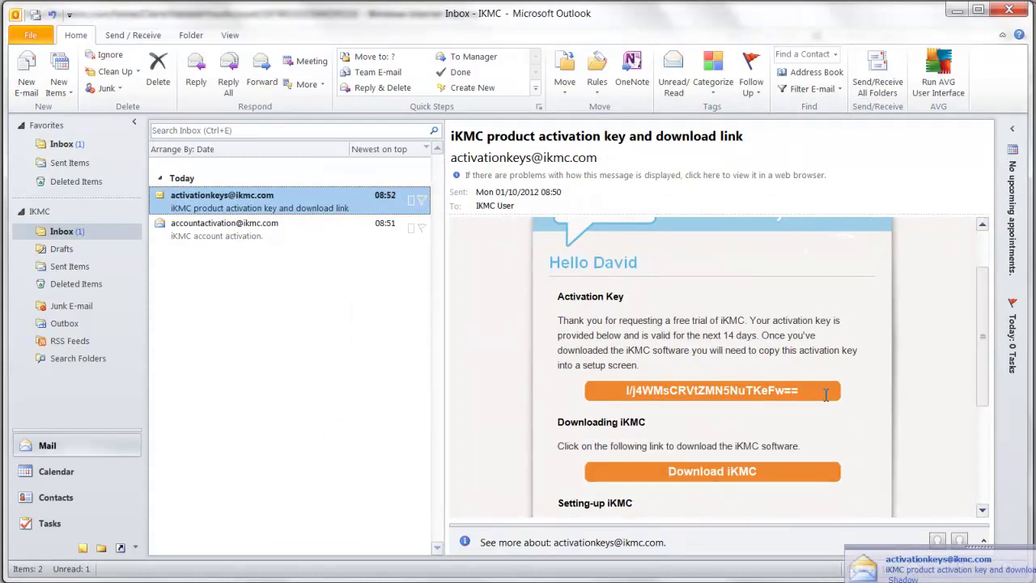
{"action": "left_click_drag", "start_coordinate": [801, 392], "coordinate": [632, 393]}
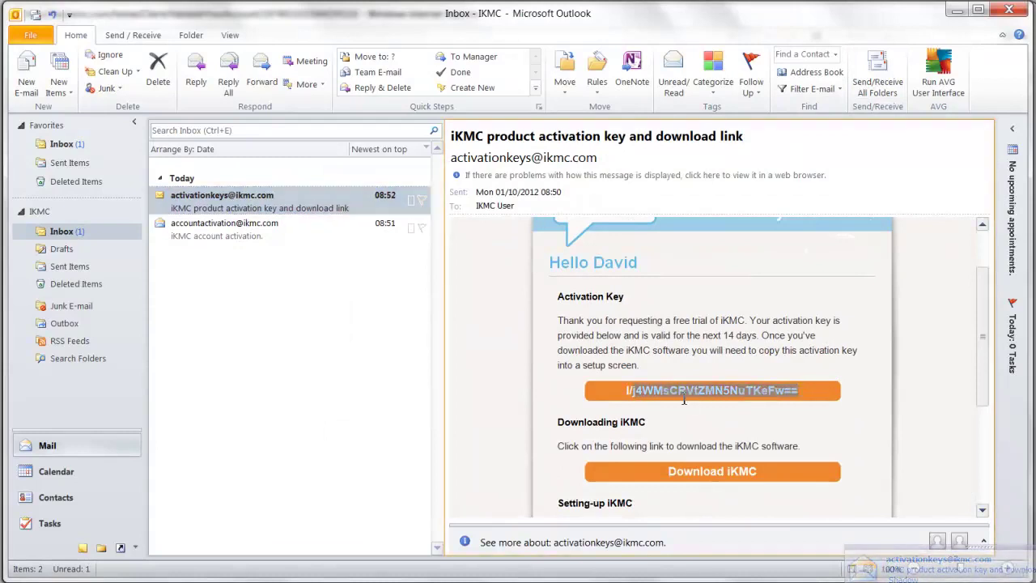
{"action": "left_click", "coordinate": [628, 392], "text": "shift"}
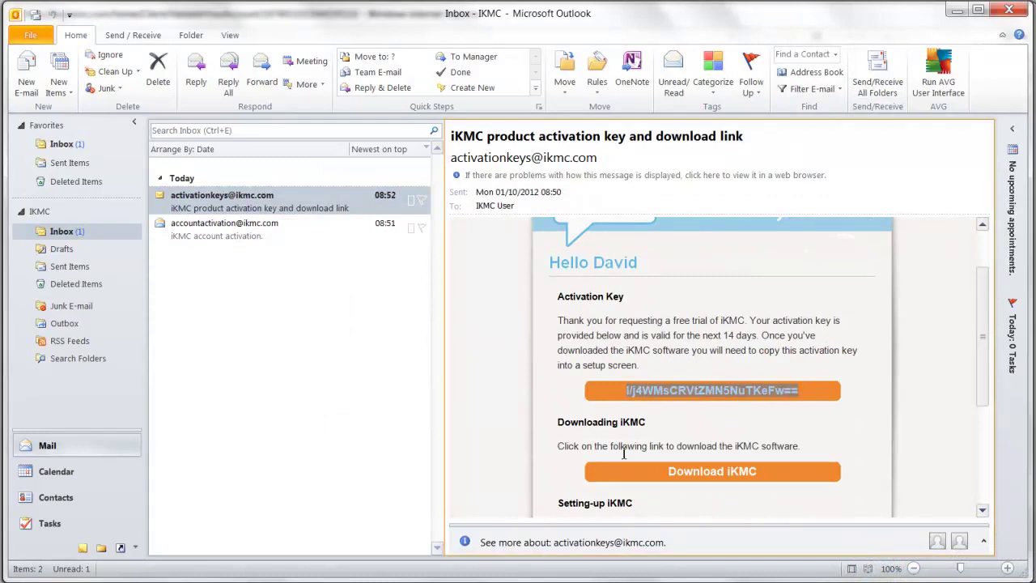
{"action": "left_click", "coordinate": [694, 477]}
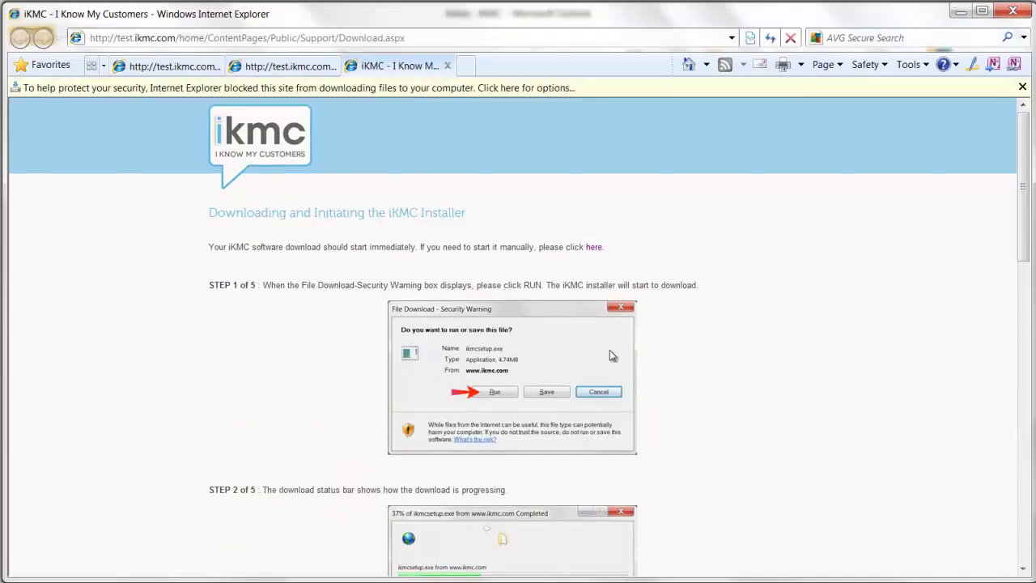
- Unblock the download, then run ikmcSetup.exe and allow it to make changes to the computer
{"action": "left_click", "coordinate": [448, 91]}
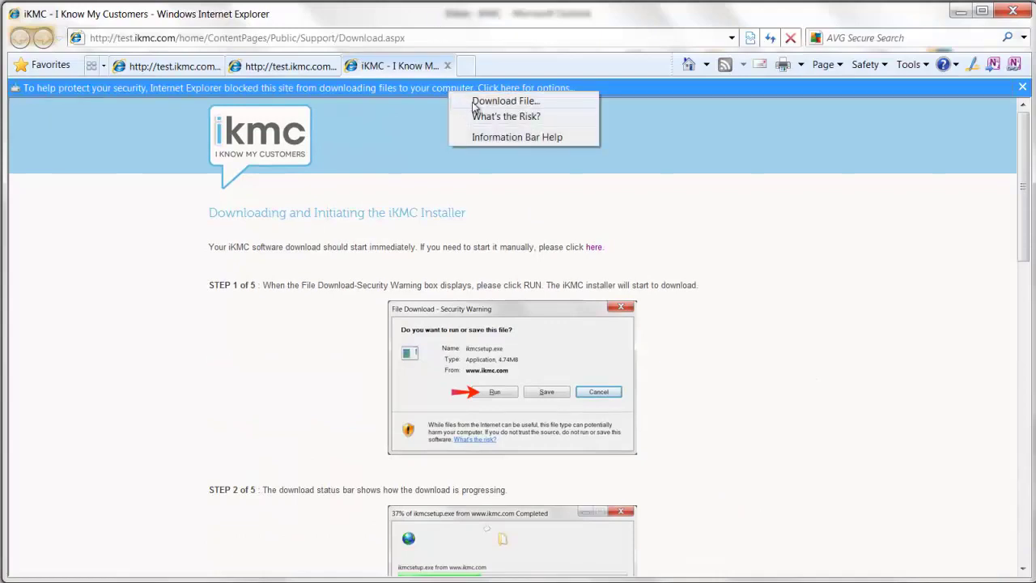
{"action": "left_click", "coordinate": [471, 103]}
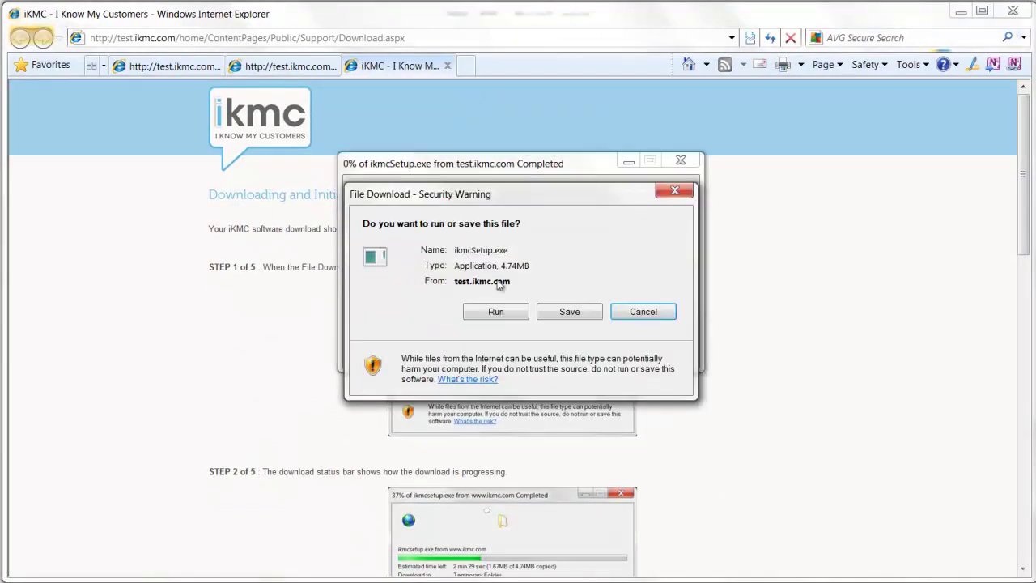
{"action": "left_click", "coordinate": [500, 312]}
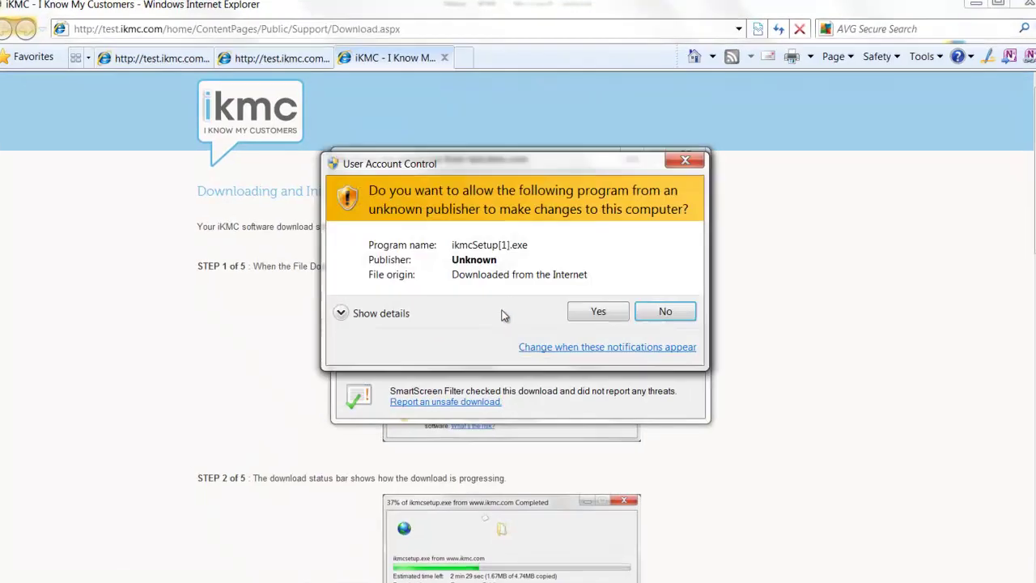
{"action": "left_click", "coordinate": [597, 310]}
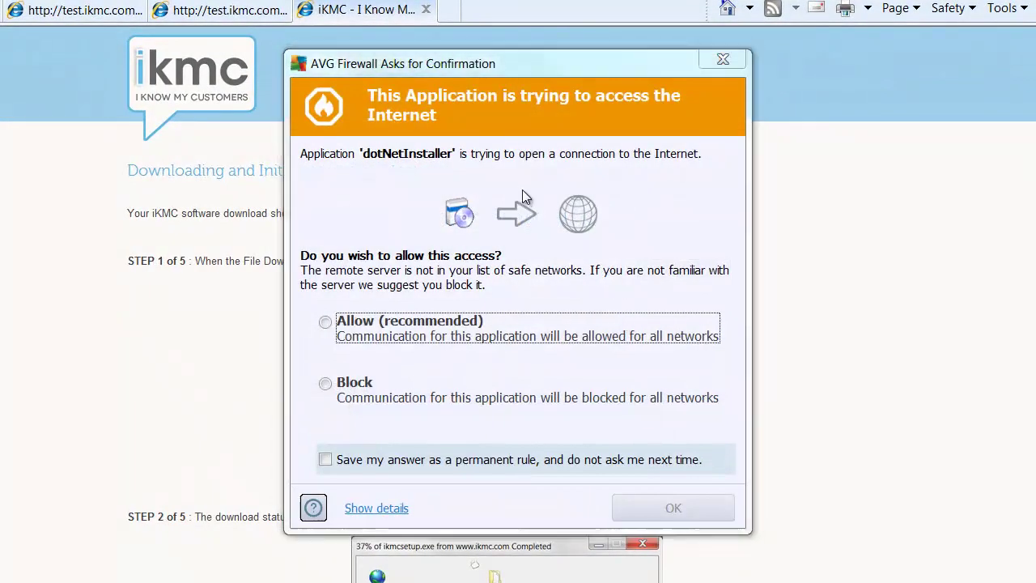
- Allow dotNetInstaller Internet access in the AVG Firewall prompt and confirm
{"action": "left_click", "coordinate": [325, 323]}
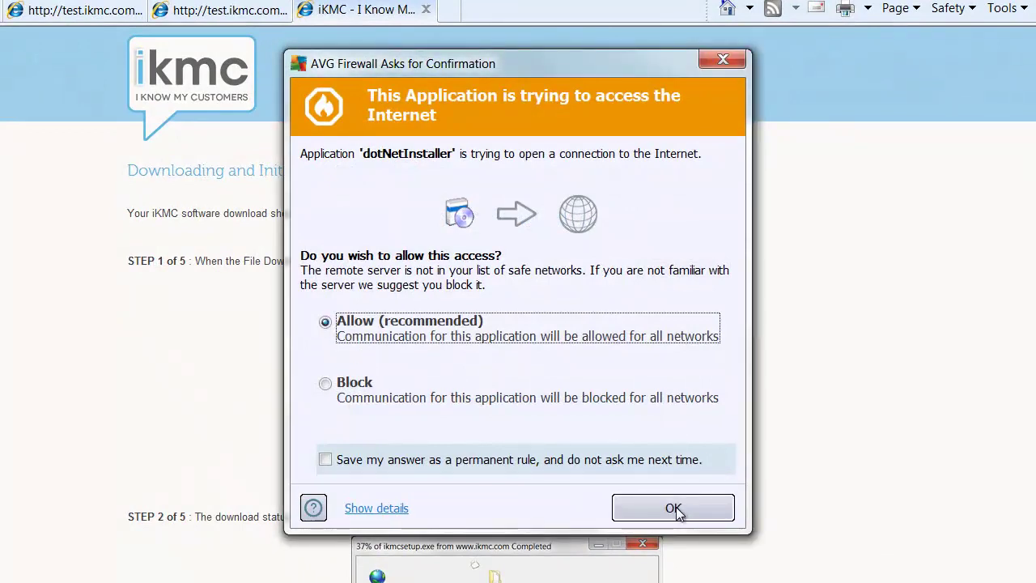
{"action": "left_click", "coordinate": [674, 508]}
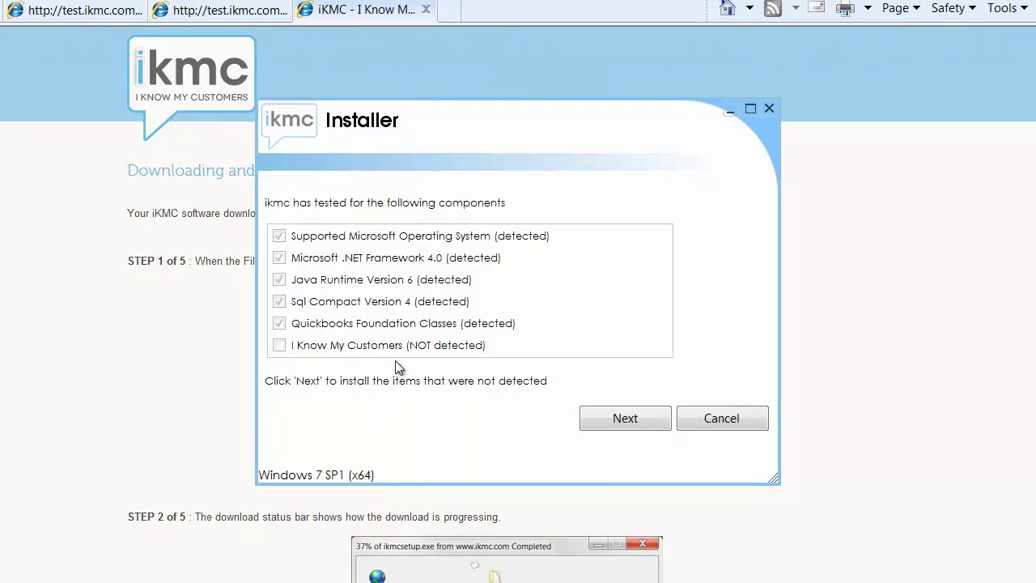
- Install the missing I Know My Customers component and let it launch its start-up checks
{"action": "left_click", "coordinate": [629, 418]}
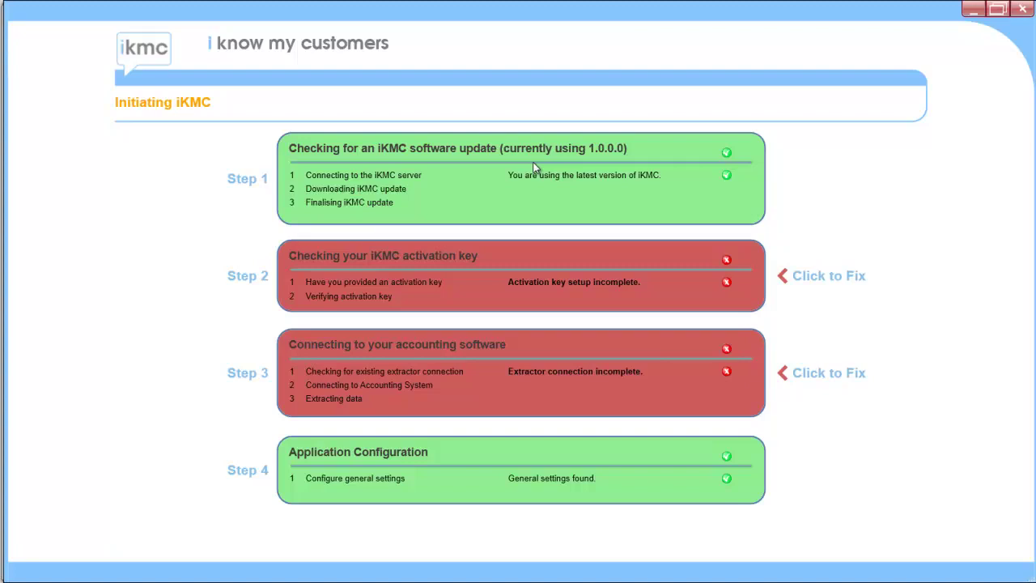
- Paste the copied activation key into Step 2's settings, verify it, and return to the checks
{"action": "left_click", "coordinate": [535, 280]}
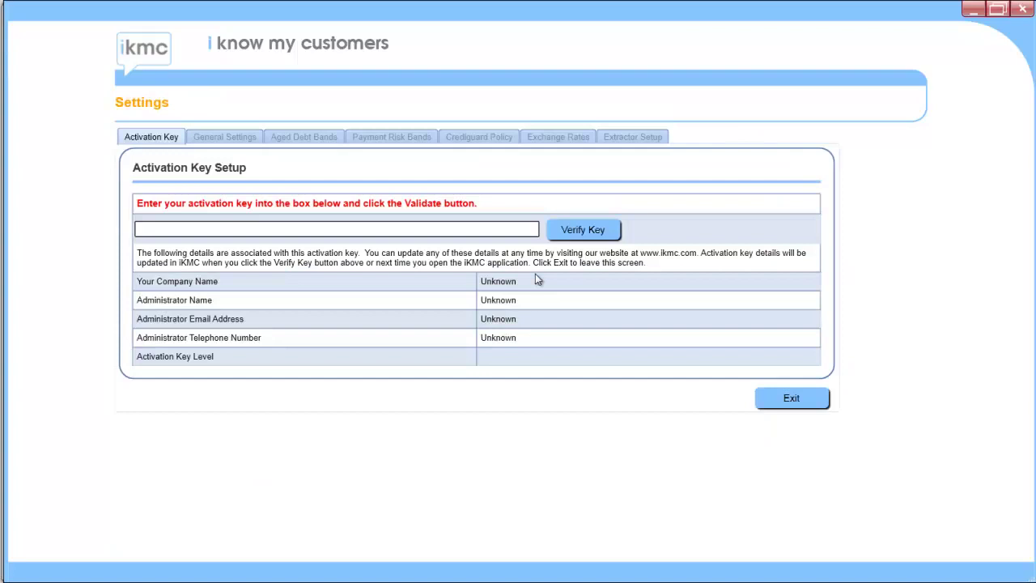
{"action": "left_click", "coordinate": [250, 234]}
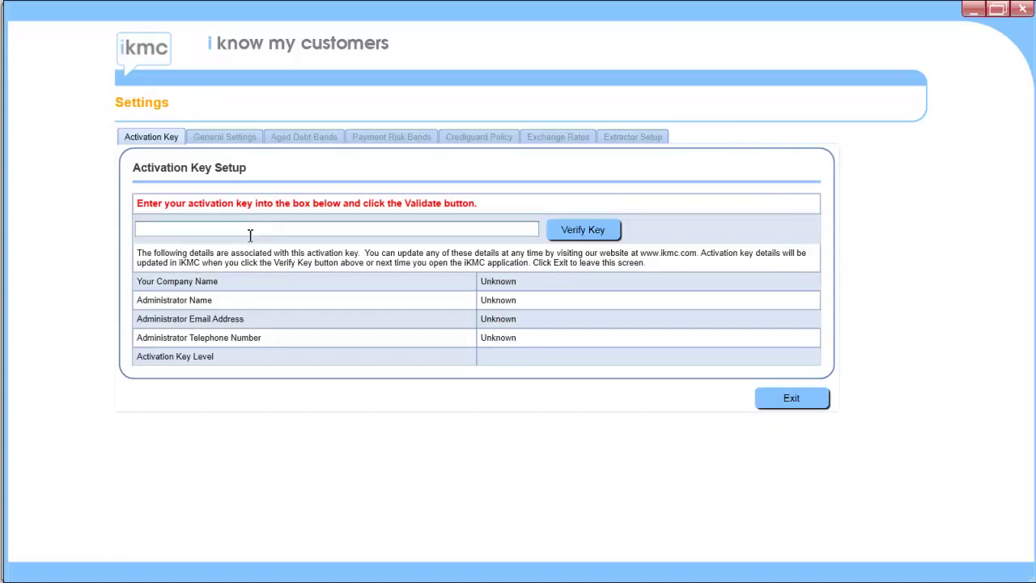
{"action": "key", "text": "ctrl+v"}
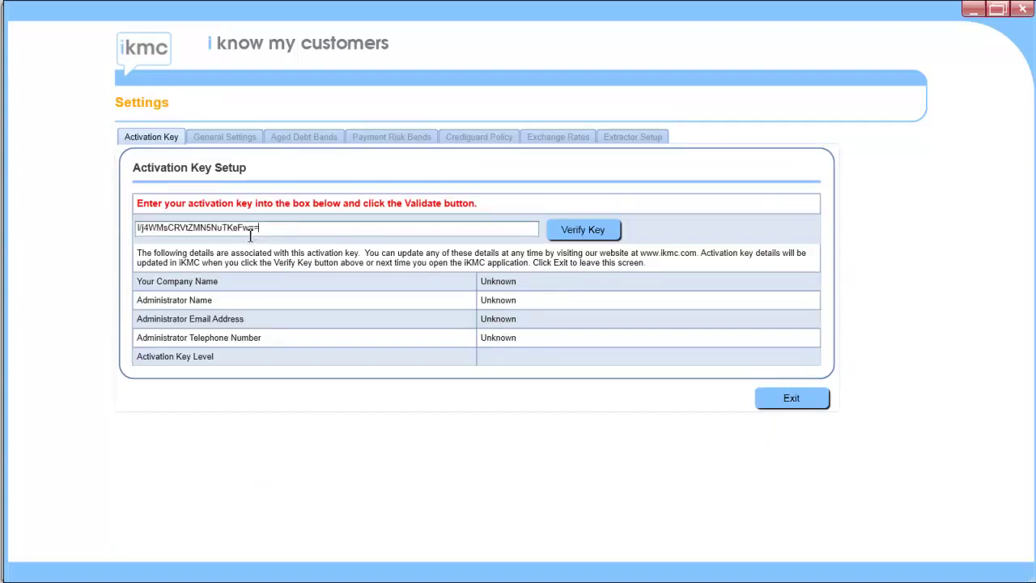
{"action": "left_click", "coordinate": [582, 229]}
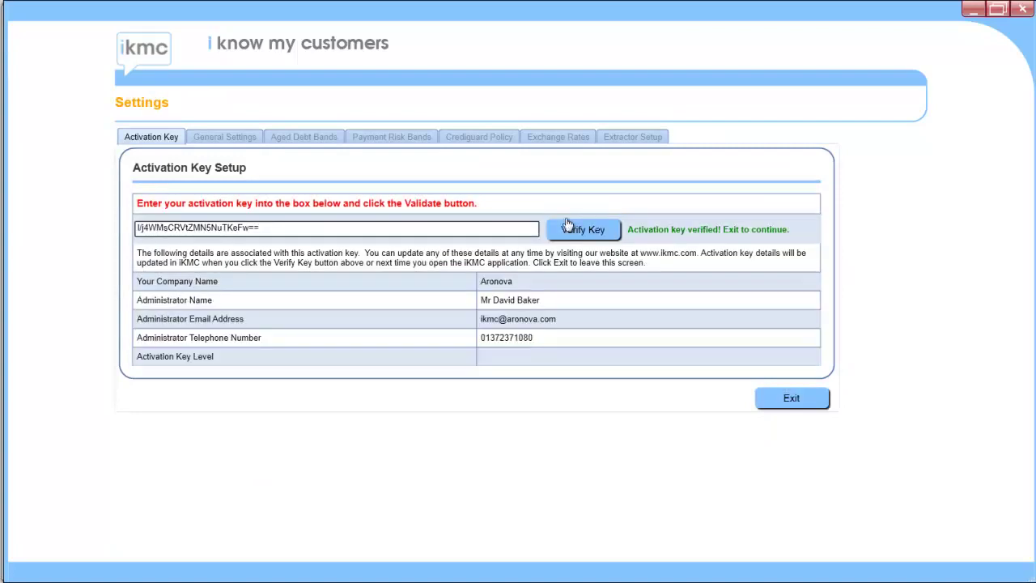
{"action": "left_click", "coordinate": [789, 397]}
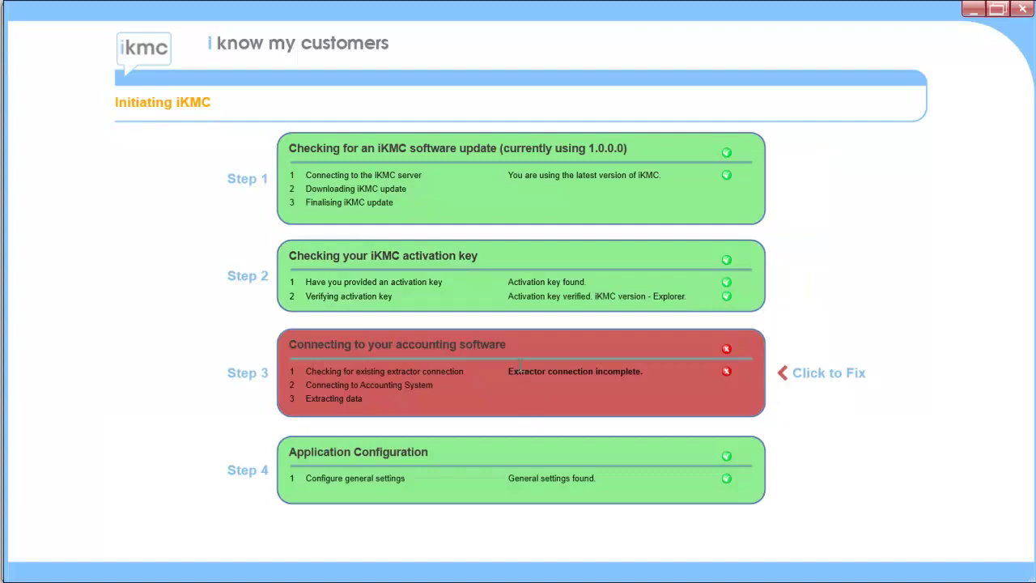
- In Extractor Setup, choose iKMC Test Company with its Sage password, verify the connection, and exit
{"action": "left_click", "coordinate": [520, 370]}
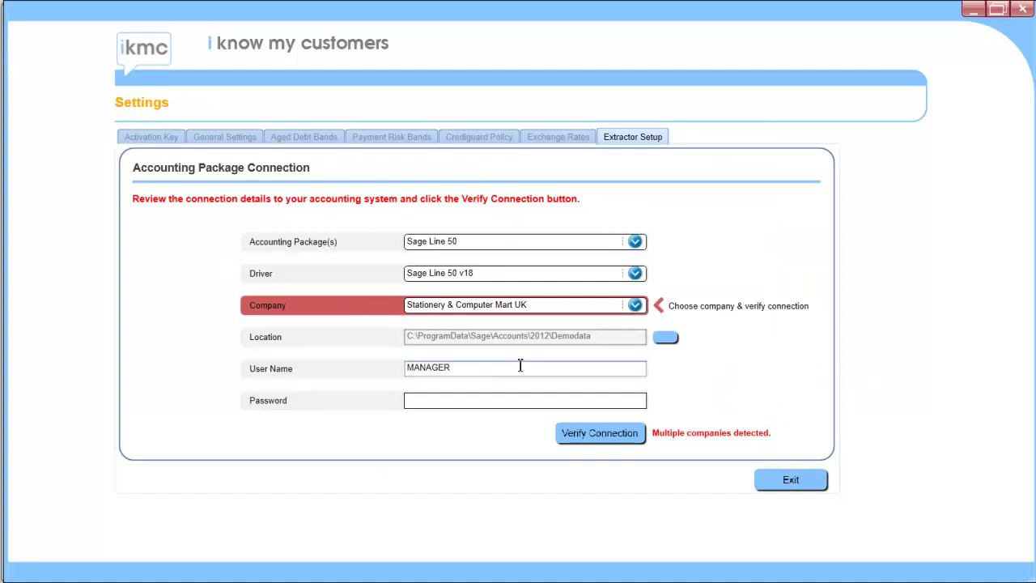
{"action": "left_click", "coordinate": [636, 304]}
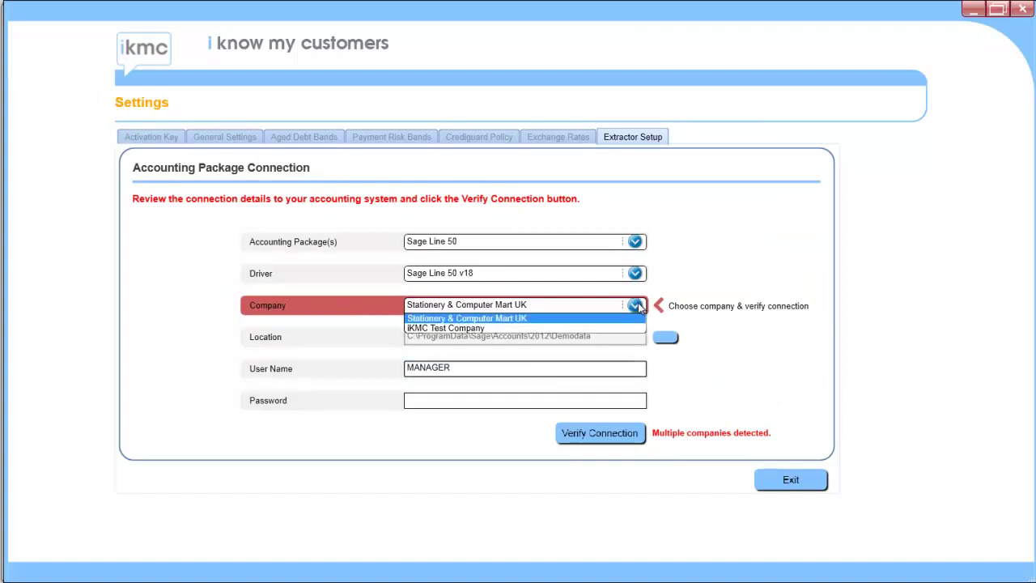
{"action": "left_click", "coordinate": [601, 328]}
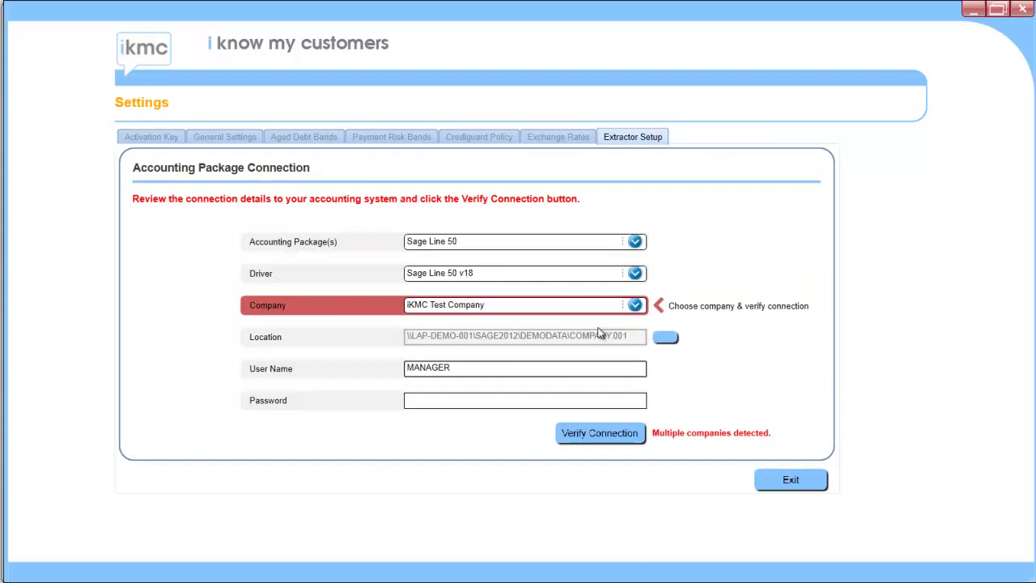
{"action": "left_click", "coordinate": [434, 401]}
{"action": "type", "text": "*******"}
{"action": "left_click", "coordinate": [586, 437]}
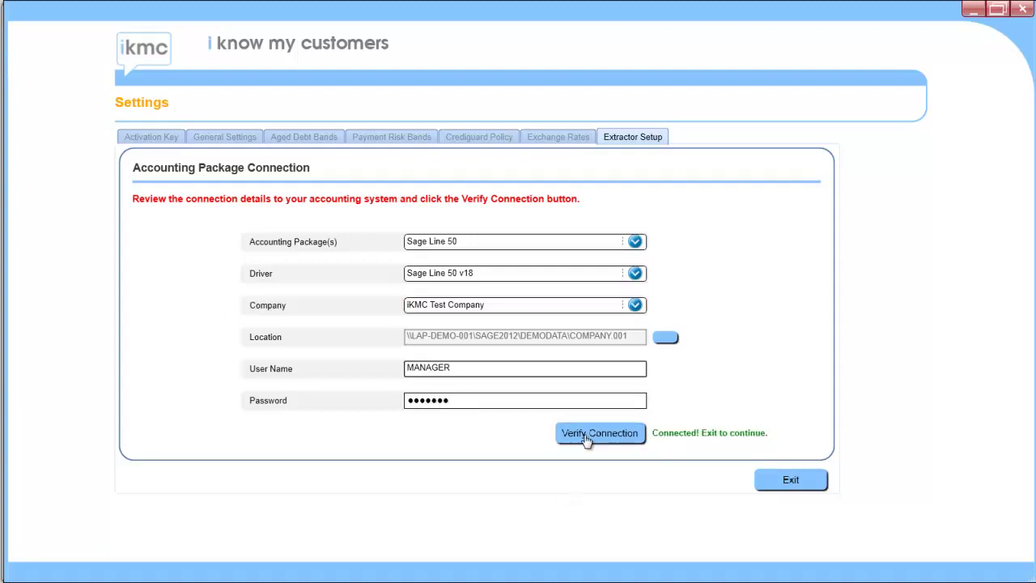
{"action": "left_click", "coordinate": [791, 483]}
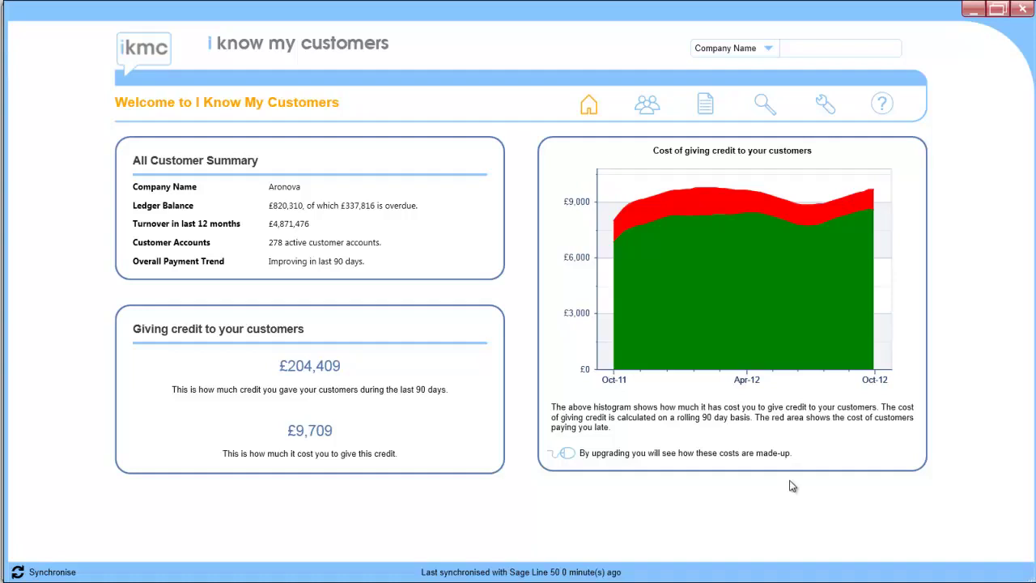
- Wait for data extraction to finish and the Welcome dashboard to show Aronova's £820,310 ledger balance
{"action": "mouse_move", "coordinate": [754, 241]}
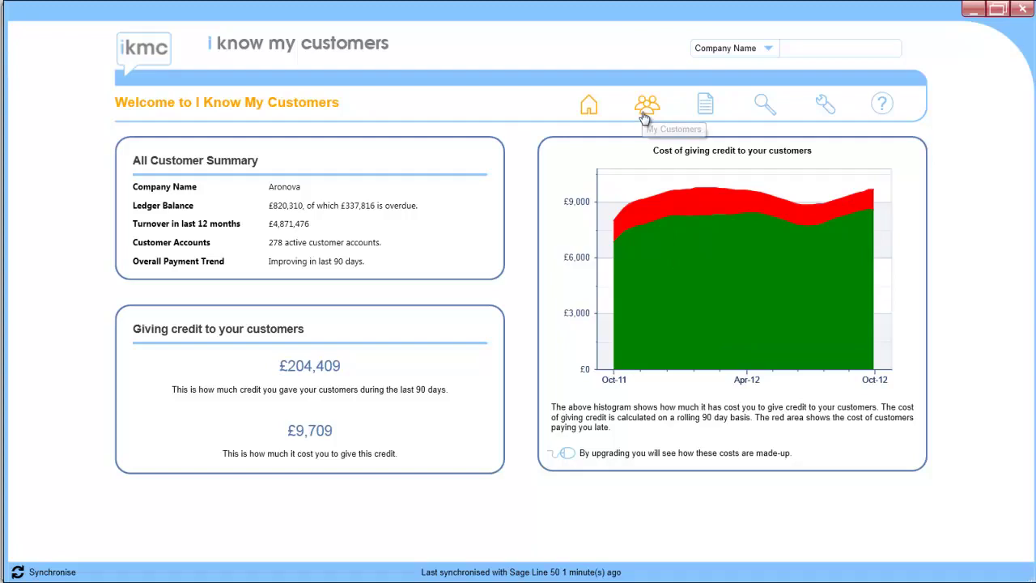
- Open the My Customers list and the FRAMPTONS LIMITED customer report
{"action": "left_click", "coordinate": [645, 116]}
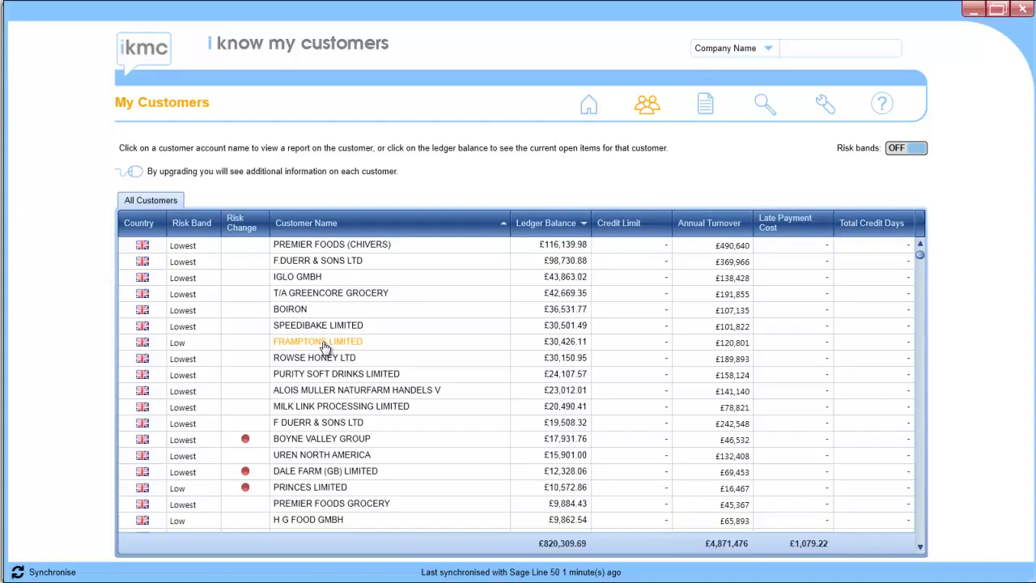
{"action": "left_click", "coordinate": [325, 347]}
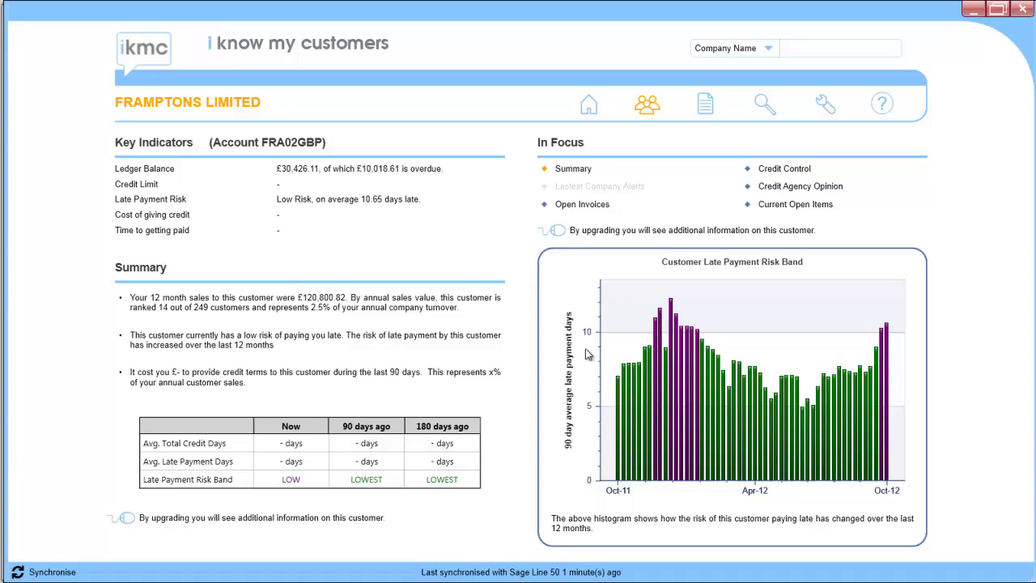
- From this week's Crediguard tasks, open Framptons Limited's credit control page, then the iKMC settings
{"action": "left_click", "coordinate": [707, 107]}
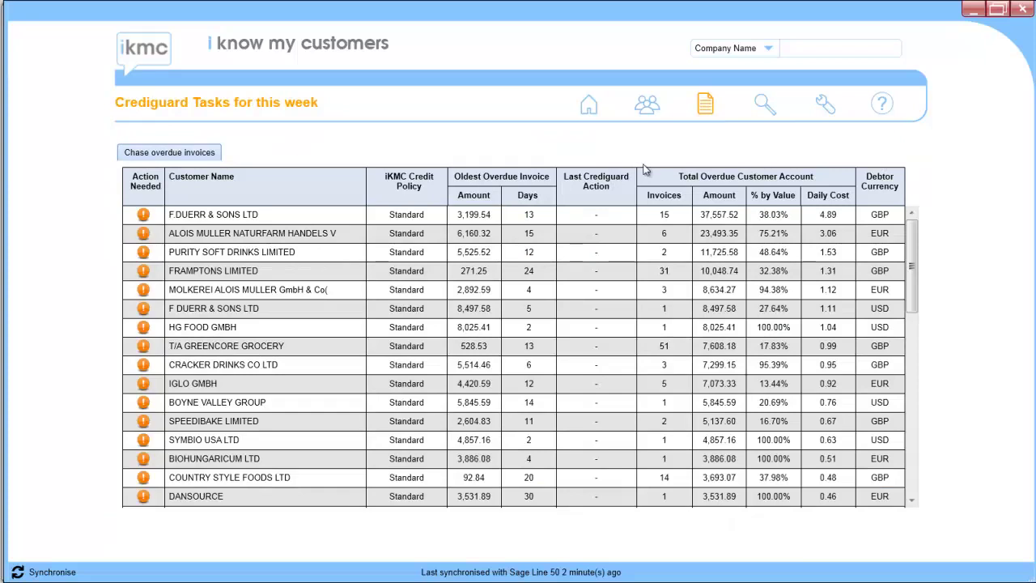
{"action": "left_click", "coordinate": [218, 272]}
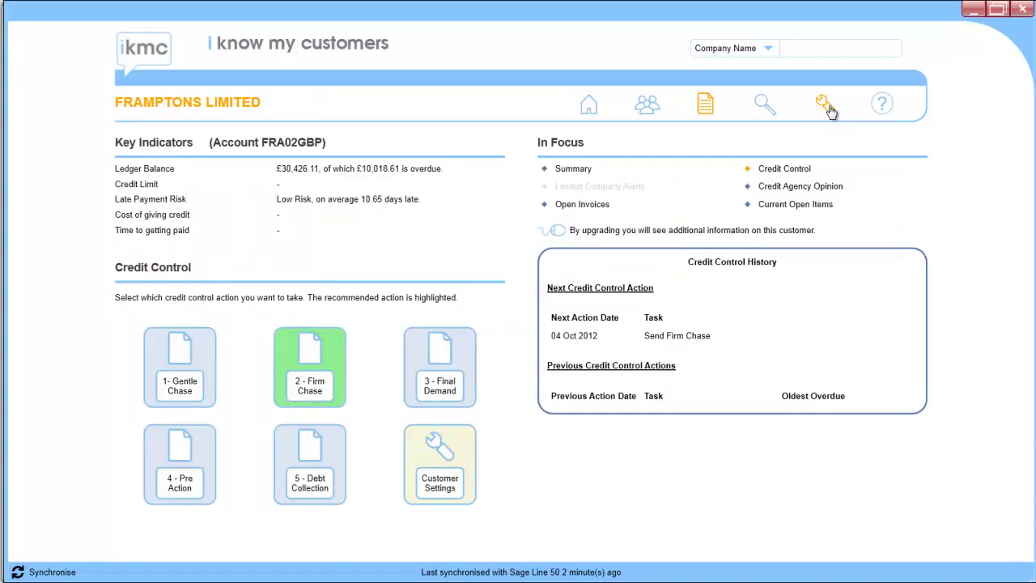
{"action": "left_click", "coordinate": [825, 105]}
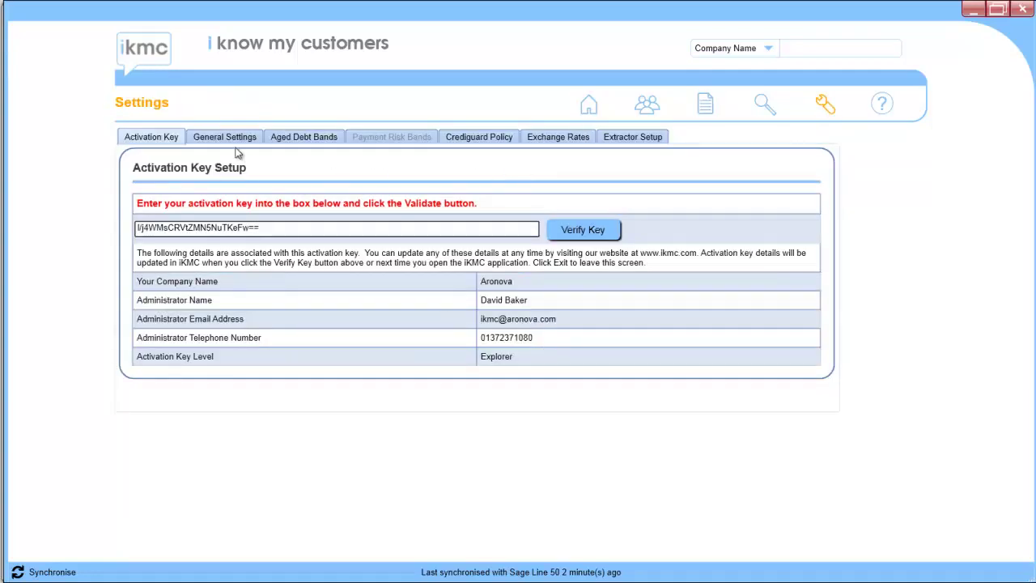
- Go to General Settings' Company Bank Settings and choose to add a new bank account
{"action": "left_click", "coordinate": [226, 139]}
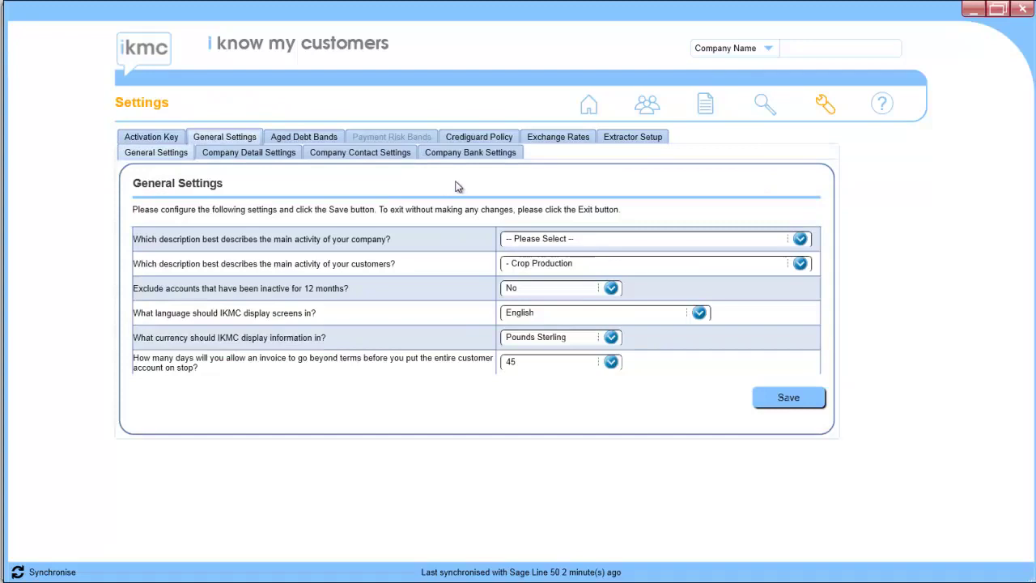
{"action": "left_click", "coordinate": [235, 154]}
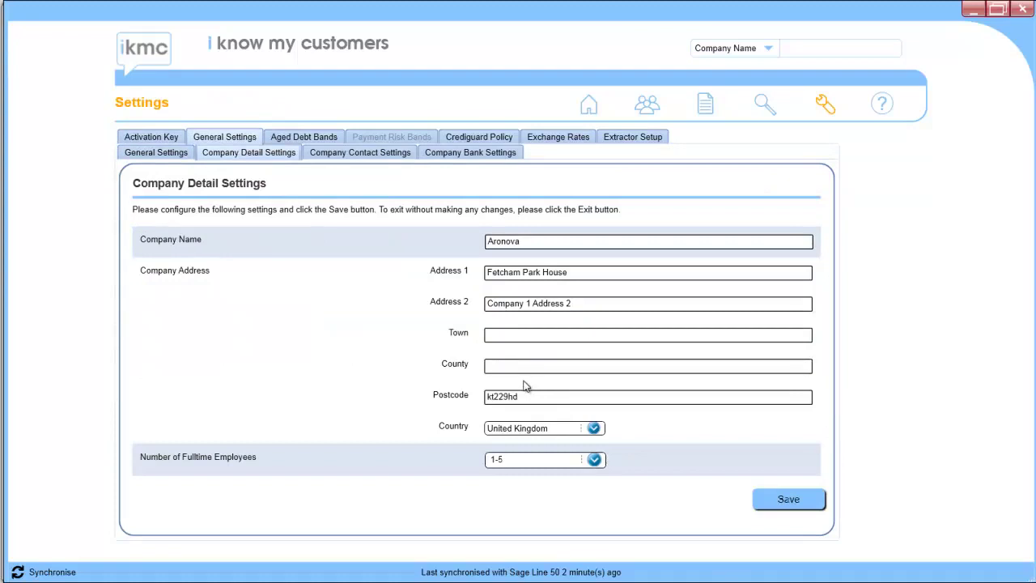
{"action": "left_click", "coordinate": [448, 154]}
{"action": "left_click", "coordinate": [660, 332]}
{"action": "left_click", "coordinate": [659, 332]}
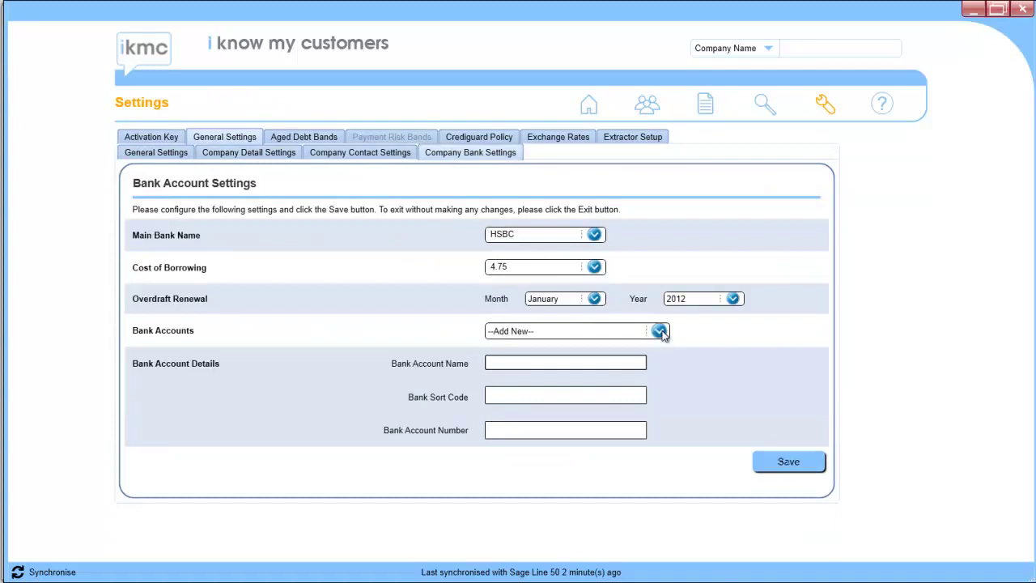
- Save a bank account named 'HSBC Sterling' with its sort code and account number
{"action": "left_click", "coordinate": [502, 364]}
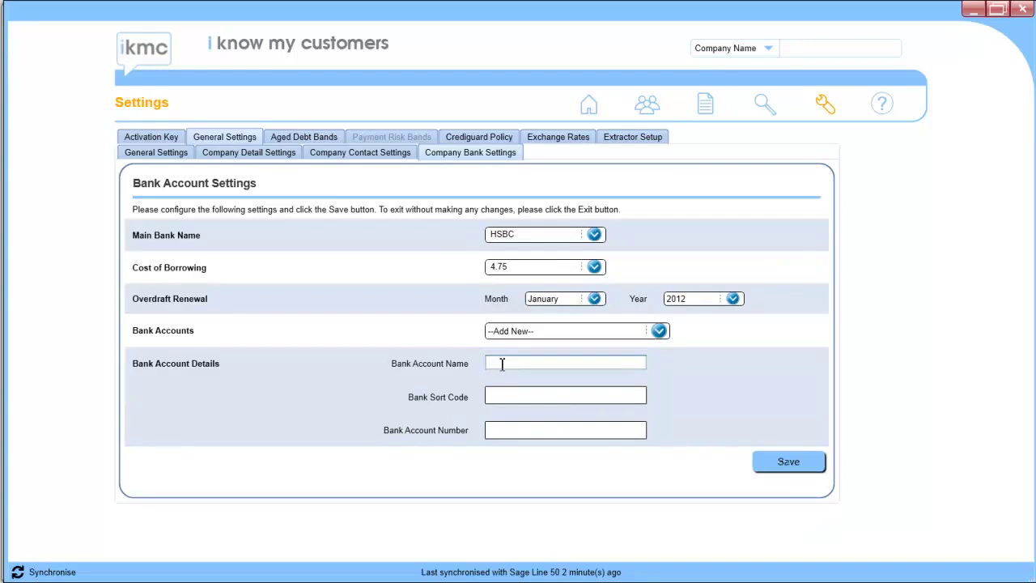
{"action": "type", "text": "HSBC Sterling"}
{"action": "key", "text": "Tab"}
{"action": "type", "text": "404040"}
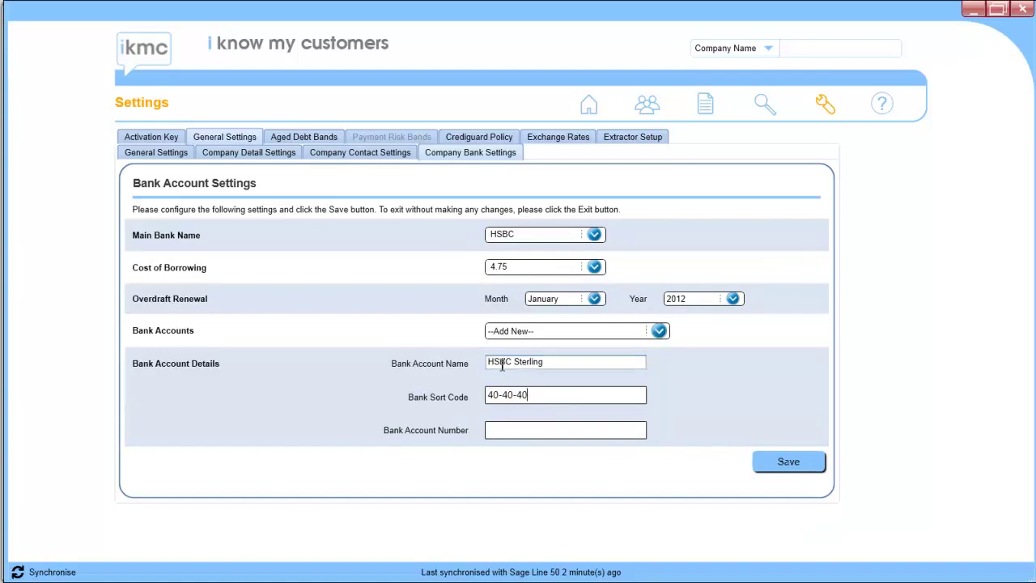
{"action": "key", "text": "Tab"}
{"action": "type", "text": "12345678"}
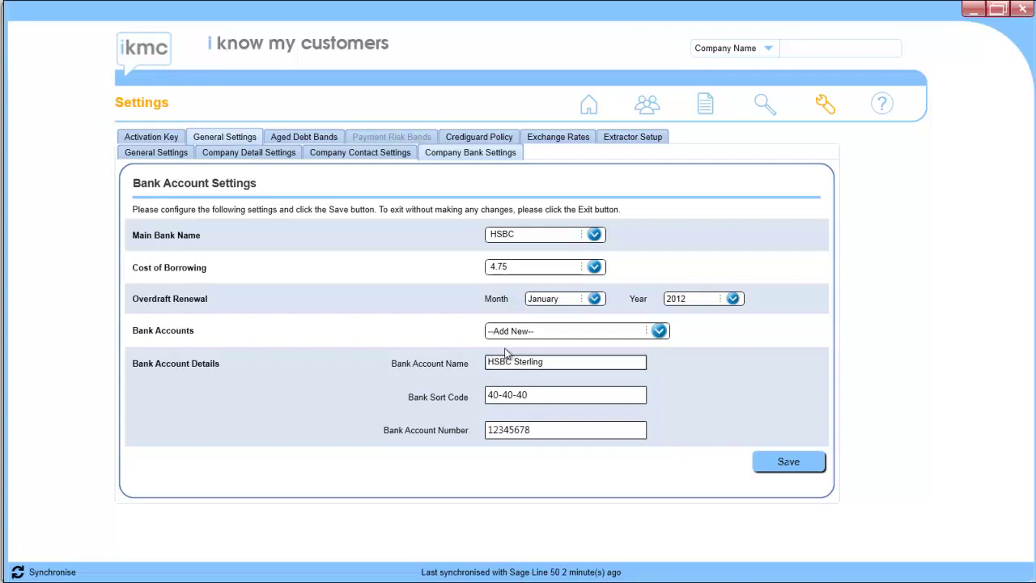
{"action": "left_click", "coordinate": [786, 459]}
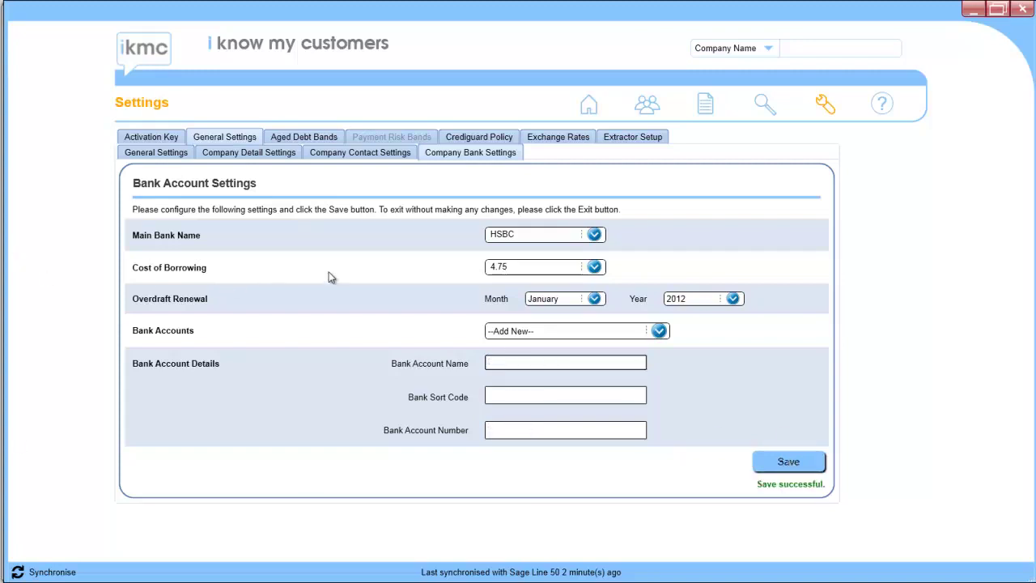
{"action": "left_click", "coordinate": [356, 154]}
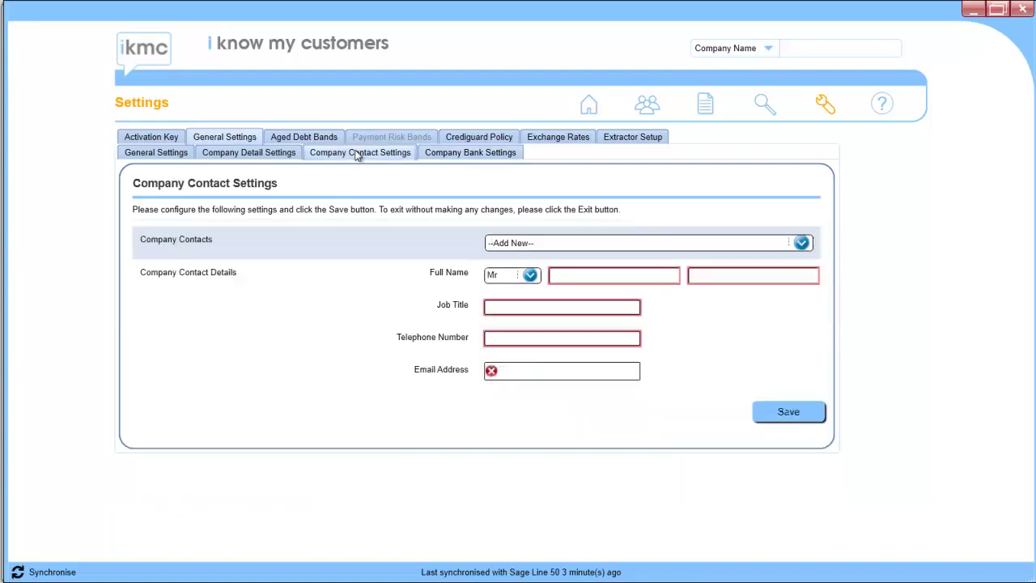
- Save a company contact with job title Sales, plus the contact's full name, phone number and e-mail
{"action": "left_click", "coordinate": [563, 276]}
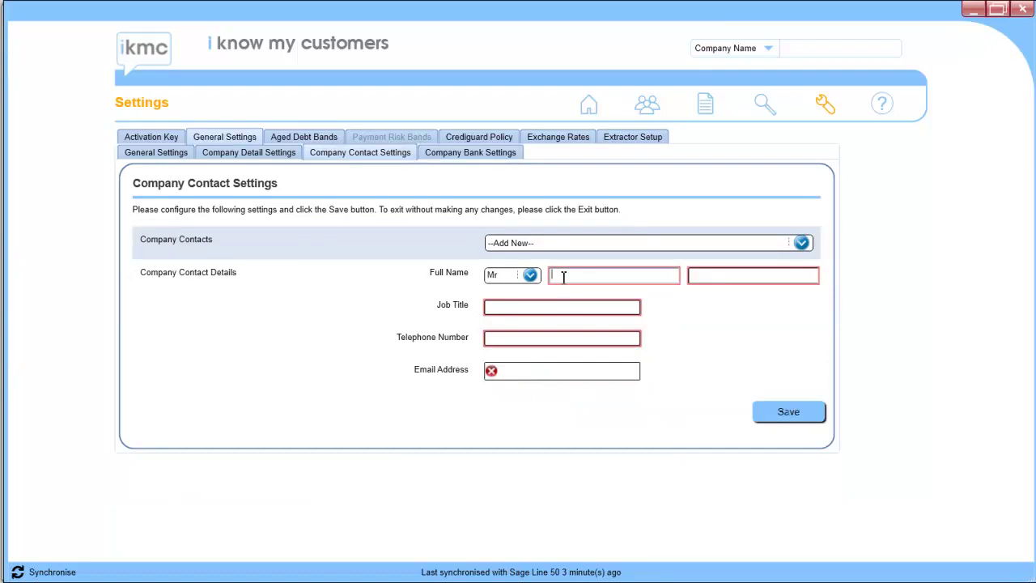
{"action": "key", "text": "Tab"}
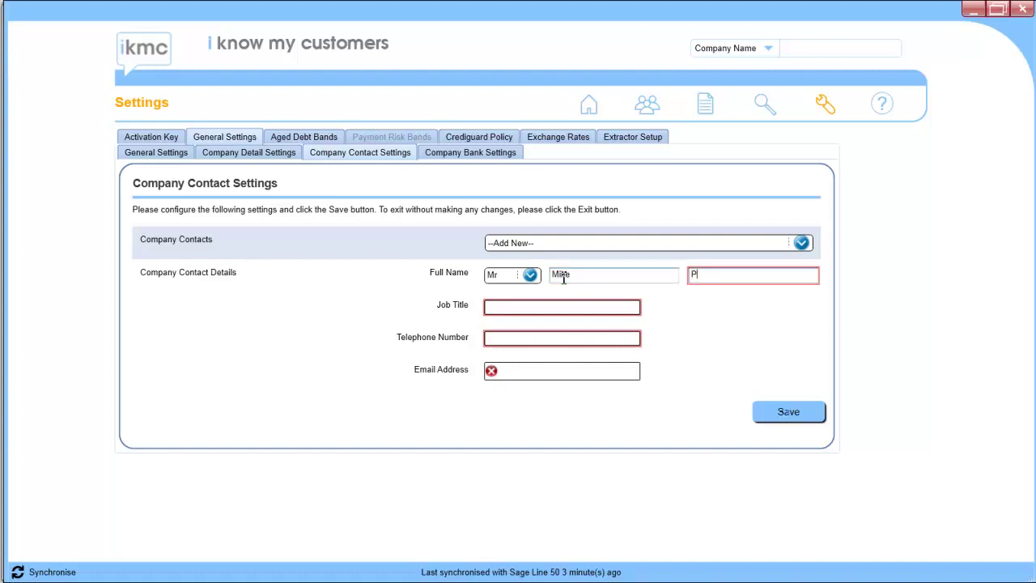
{"action": "key", "text": "Tab"}
{"action": "type", "text": "Sales"}
{"action": "key", "text": "Tab"}
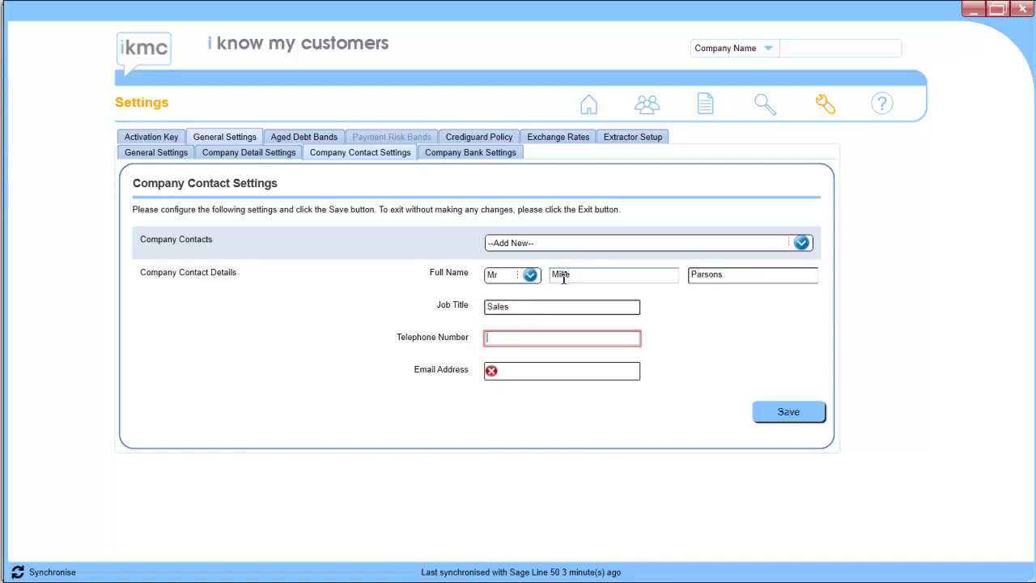
{"action": "key", "text": "Tab"}
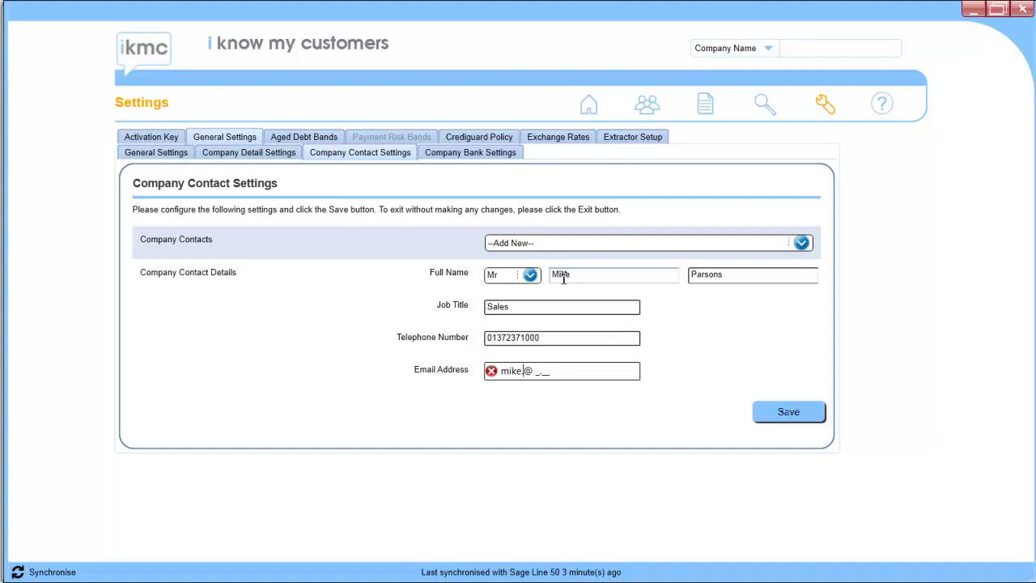
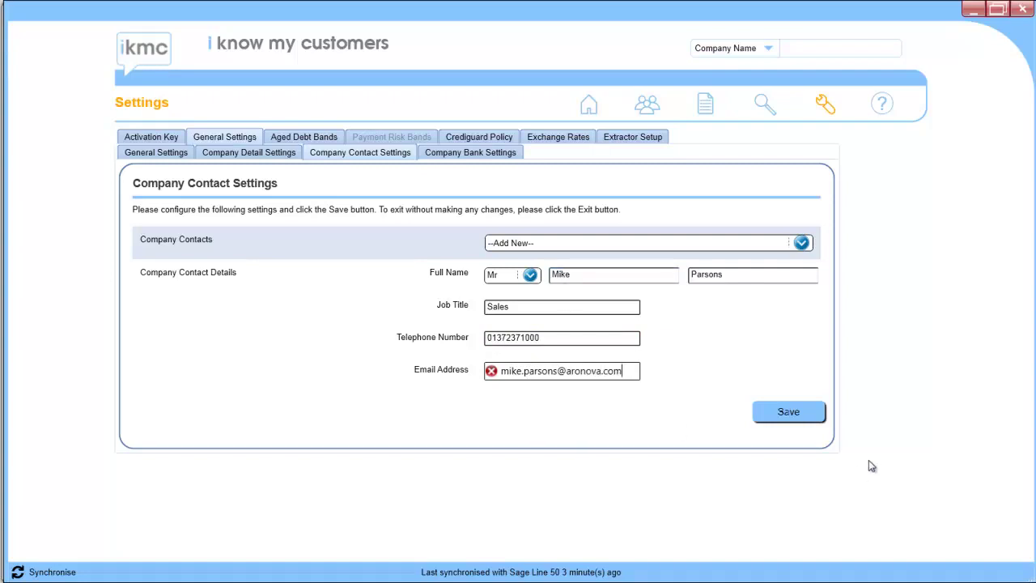
{"action": "left_click", "coordinate": [790, 414]}
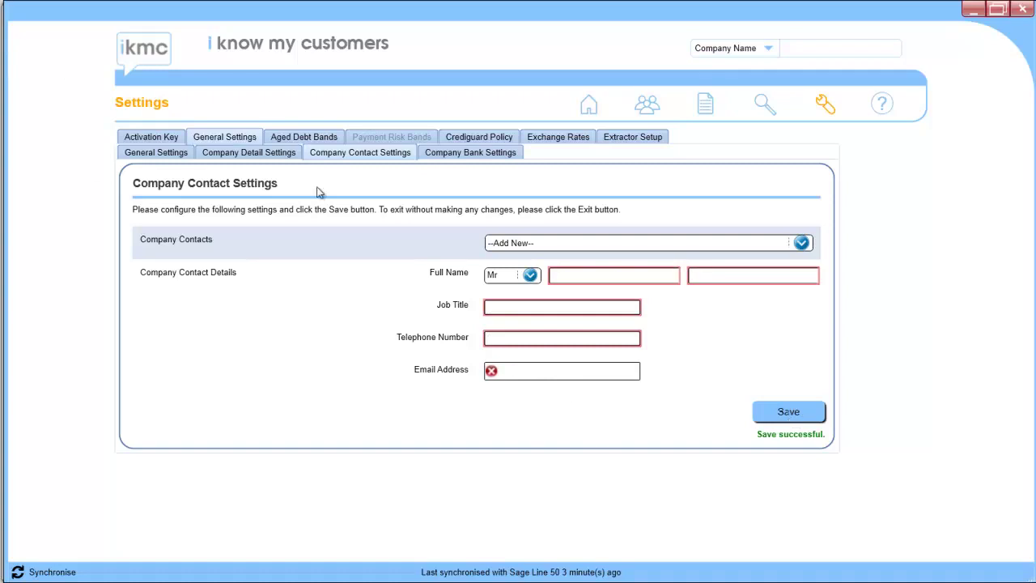
- Open Framptons Limited's customer settings and enter the invoice payer's name and job title Purchasing Manager
{"action": "left_click", "coordinate": [706, 108]}
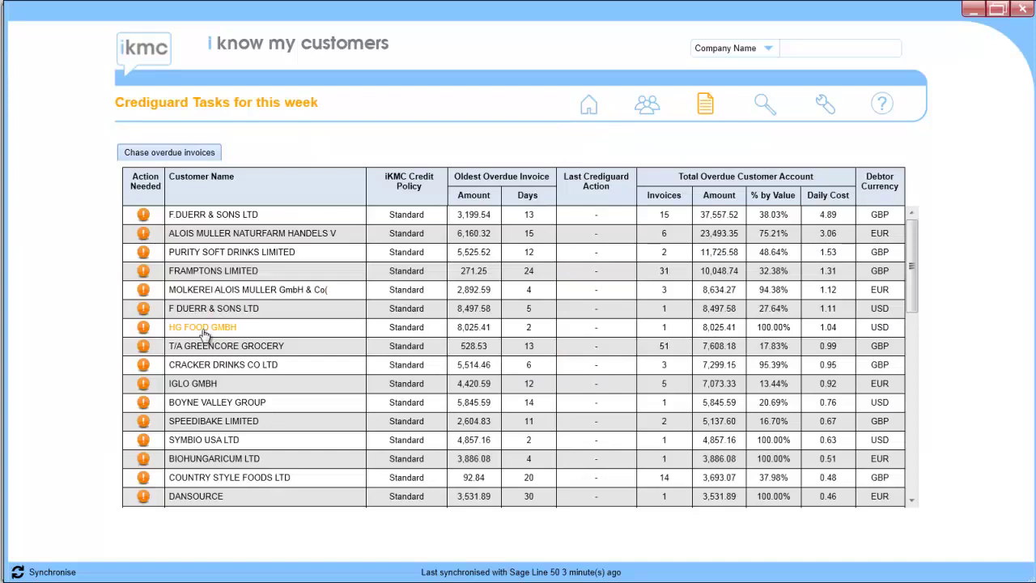
{"action": "left_click", "coordinate": [195, 276]}
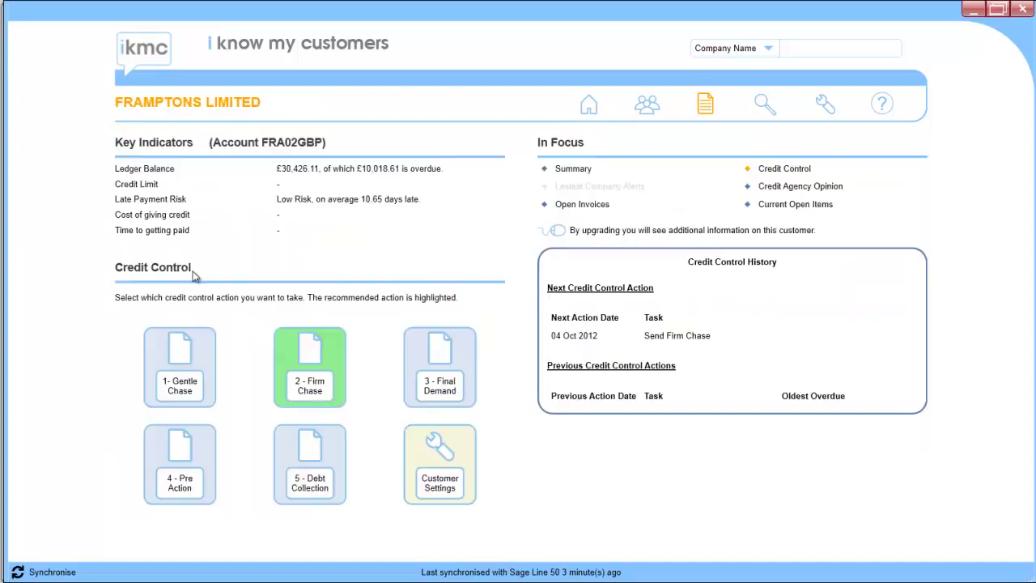
{"action": "left_click", "coordinate": [434, 470]}
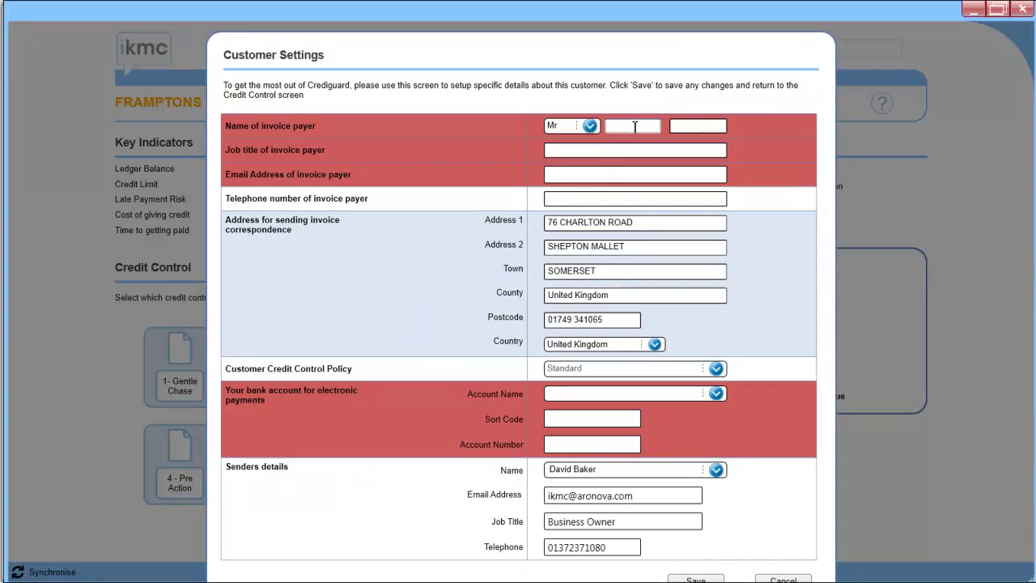
{"action": "key", "text": "Tab"}
{"action": "key", "text": "Tab"}
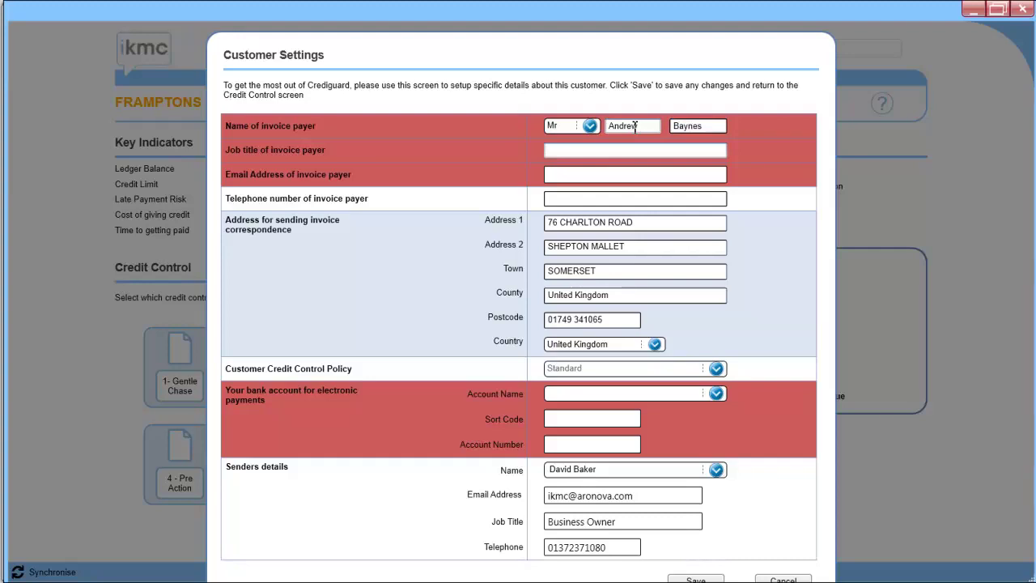
{"action": "type", "text": "Purchasing Manager"}
- Add the payer's e-mail, choose HSBC Sterling as the payment account, and save
{"action": "key", "text": "Tab"}
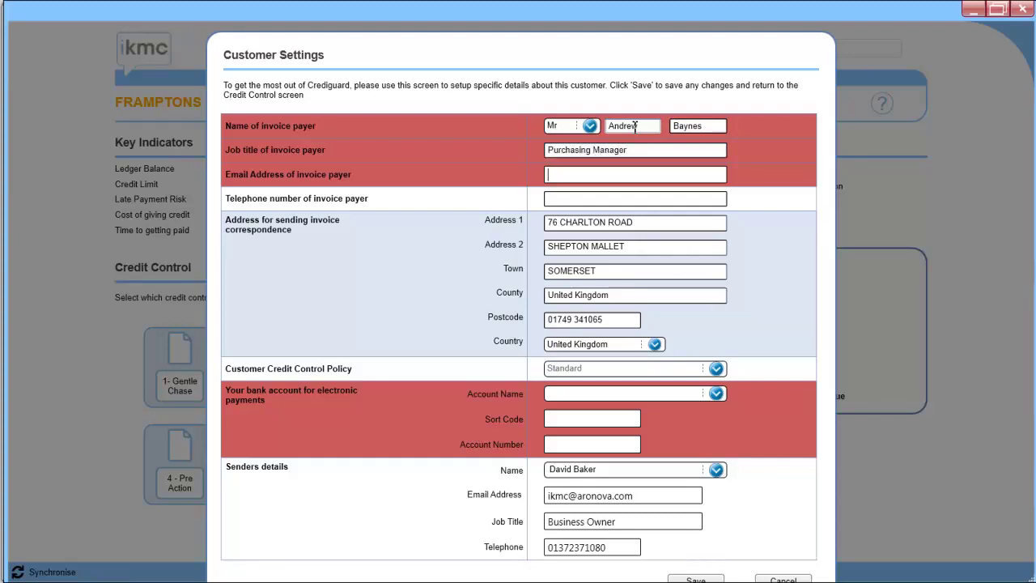
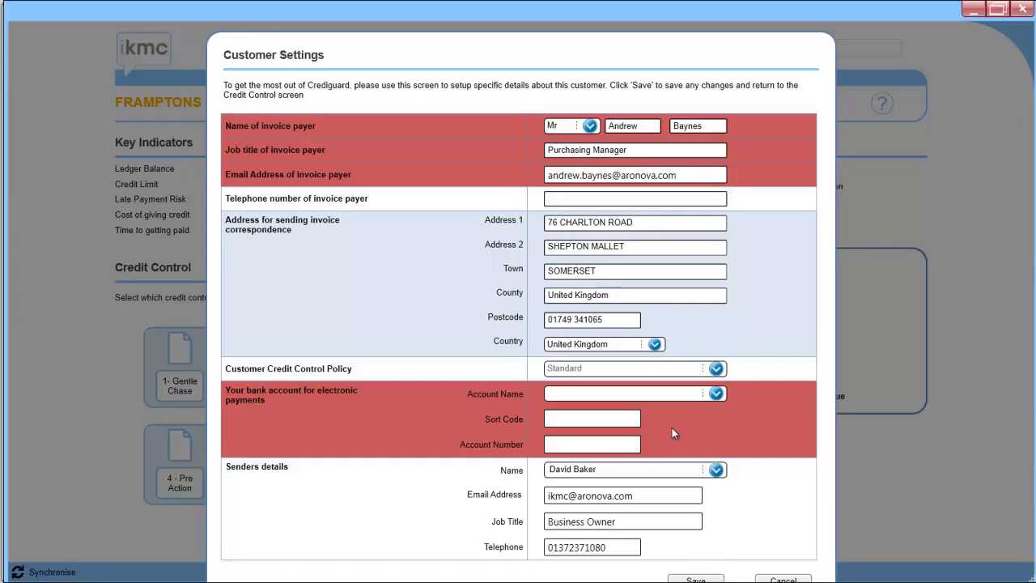
{"action": "left_click", "coordinate": [716, 393]}
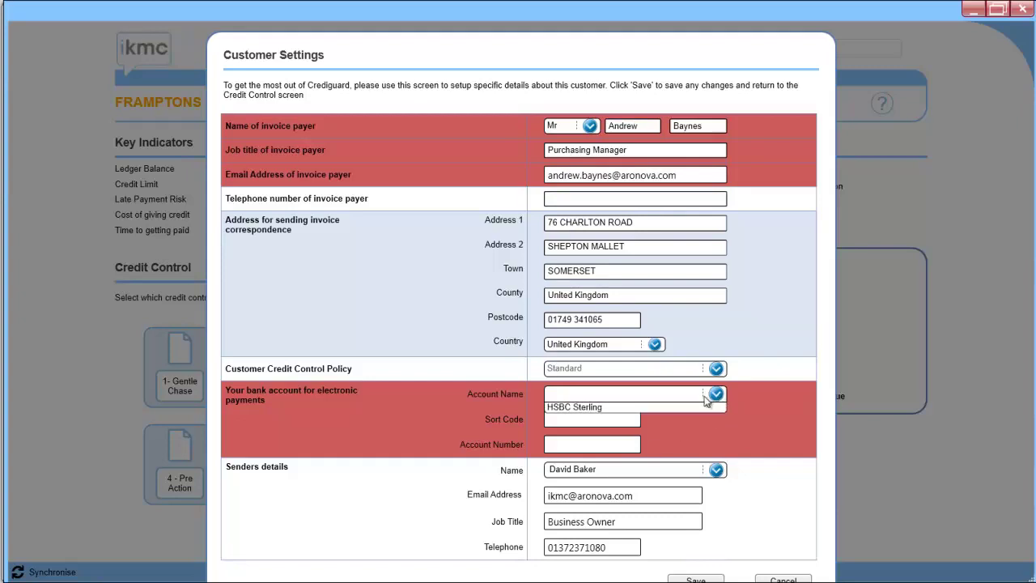
{"action": "left_click", "coordinate": [701, 409]}
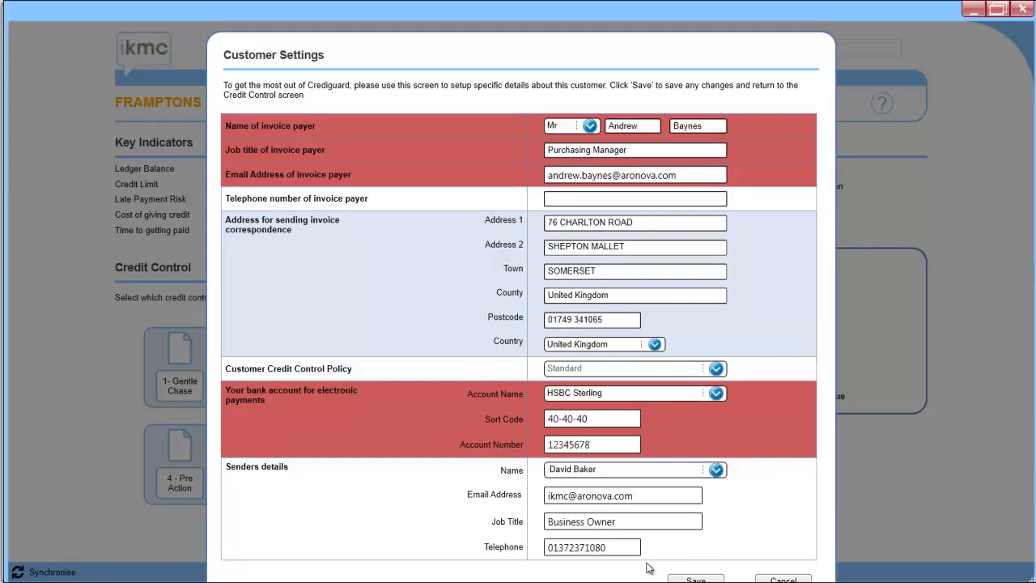
{"action": "left_click", "coordinate": [686, 577]}
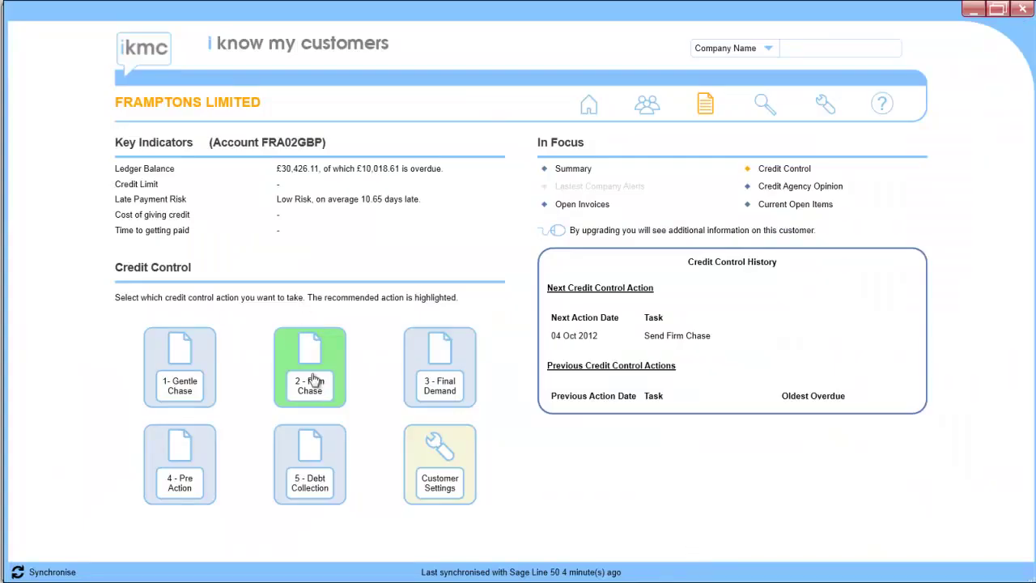
- Generate the 2 - Firm Chase letter and scroll through its overdue notice and statement preview
{"action": "left_click", "coordinate": [312, 376]}
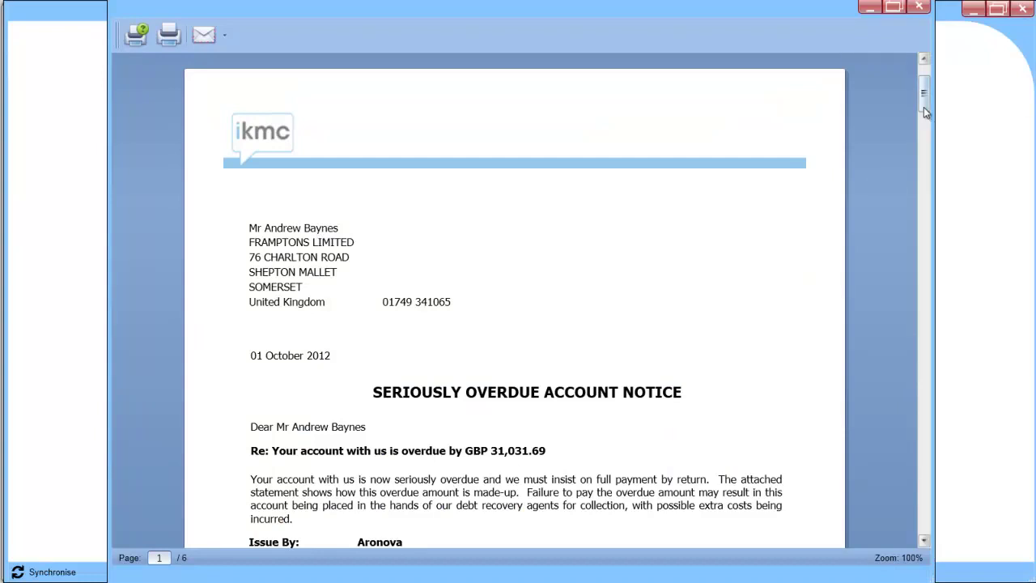
{"action": "left_click_drag", "start_coordinate": [923, 107], "coordinate": [923, 110]}
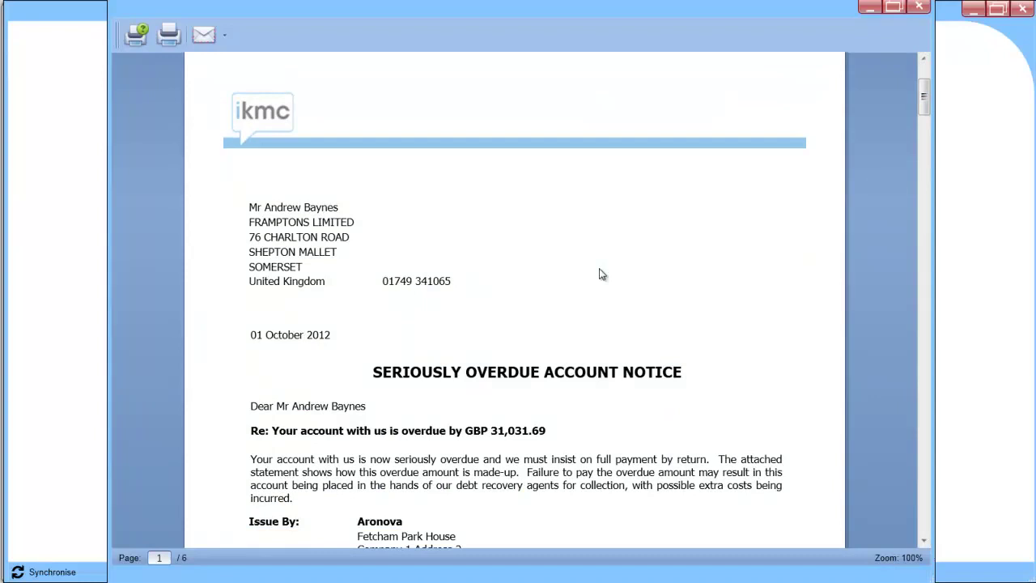
{"action": "left_click_drag", "start_coordinate": [923, 99], "coordinate": [937, 256]}
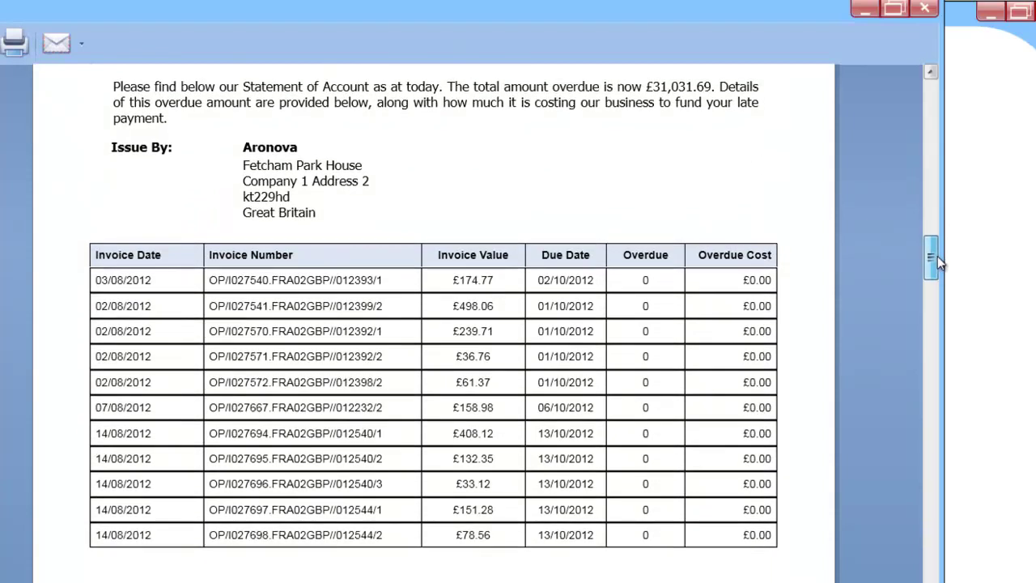
{"action": "left_click_drag", "start_coordinate": [937, 256], "coordinate": [935, 85]}
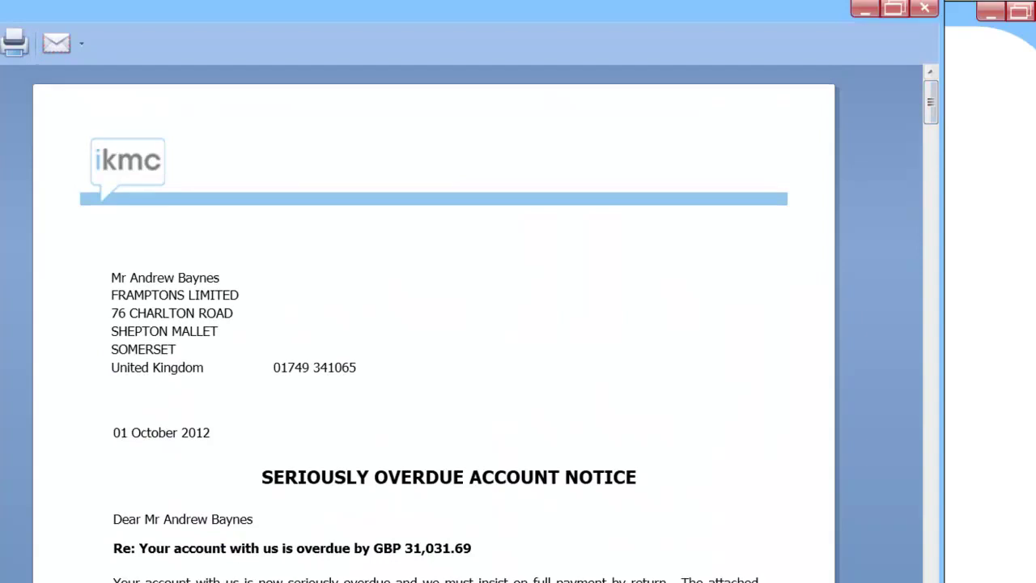
- Send the firm chase letter via e-mail and decline sending another copy
{"action": "left_click", "coordinate": [48, 51]}
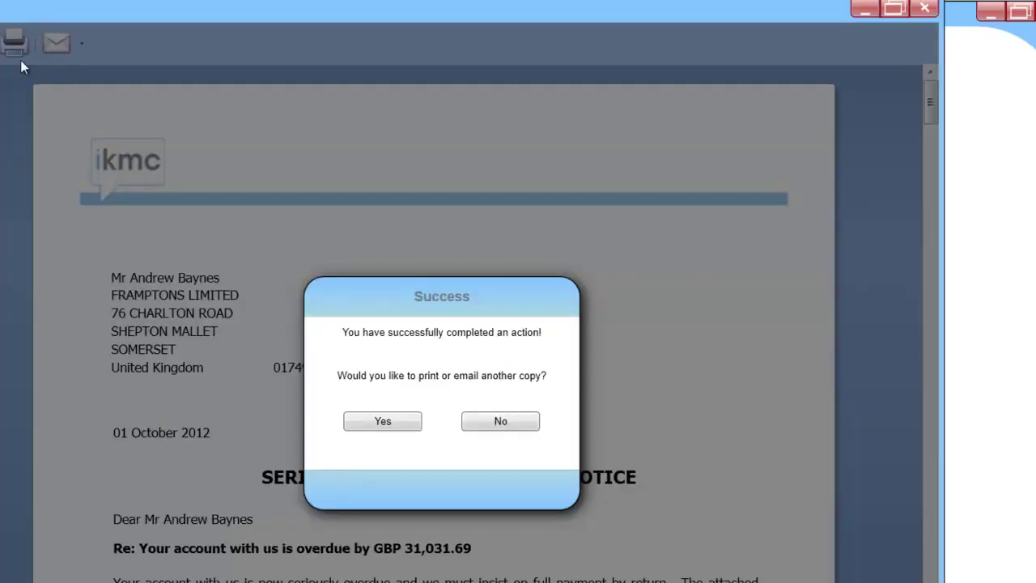
{"action": "left_click", "coordinate": [497, 421]}
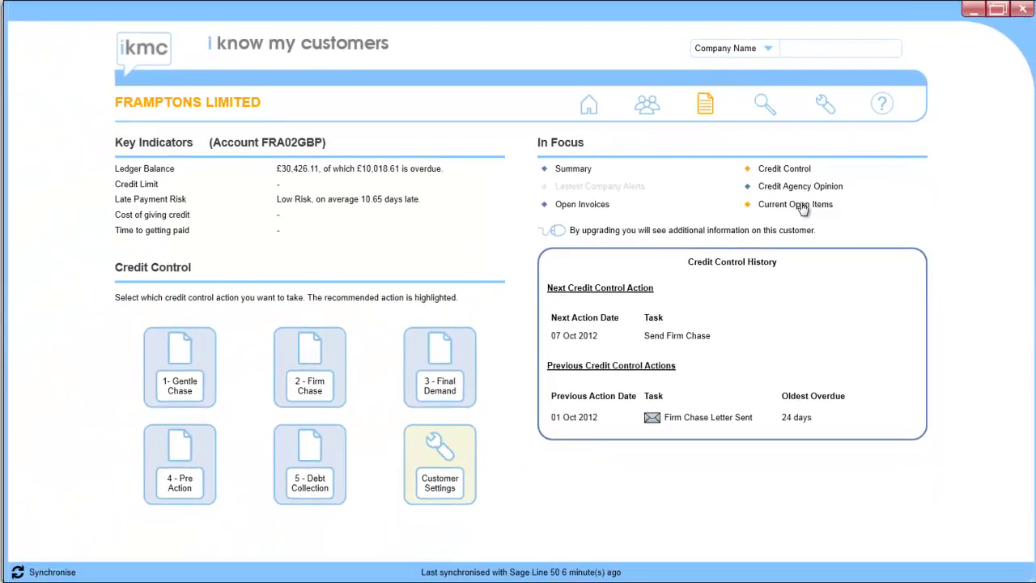
- Open Current Open Items and its Open Turnover tab showing three credit notes totalling -£605.57
{"action": "left_click", "coordinate": [801, 206]}
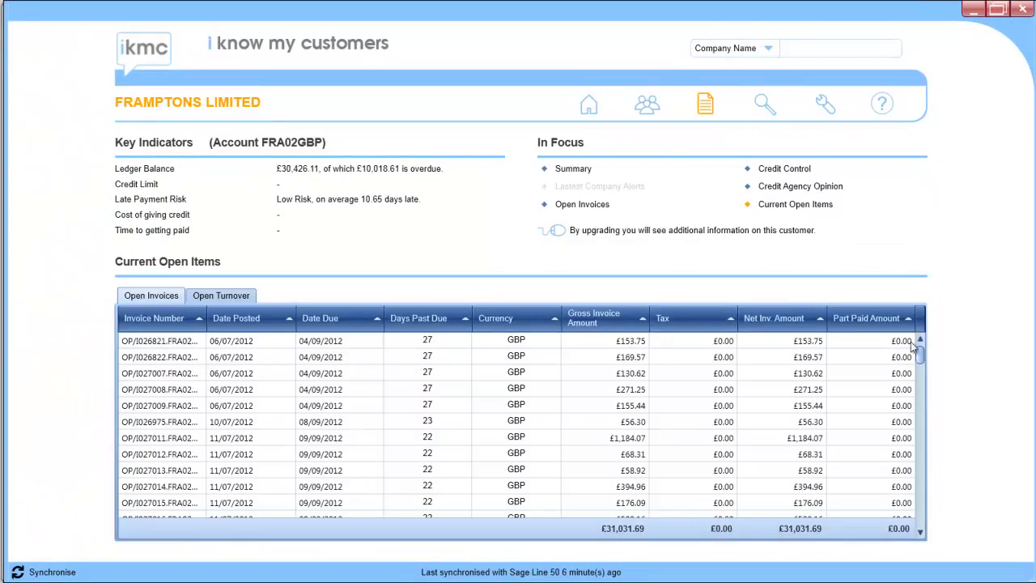
{"action": "scroll", "coordinate": [920, 371], "scroll_direction": "down", "scroll_amount": 3}
{"action": "scroll", "coordinate": [920, 342], "scroll_direction": "up", "scroll_amount": 3}
{"action": "left_click", "coordinate": [210, 296]}
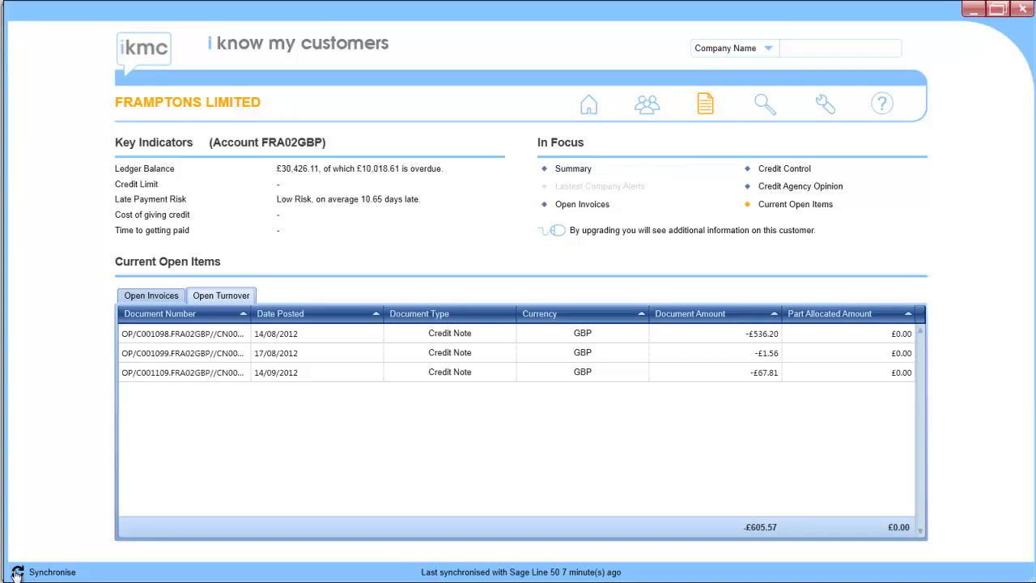
- Run Sync Now to refresh iKMC's data from Sage Line 50
{"action": "left_click", "coordinate": [17, 572]}
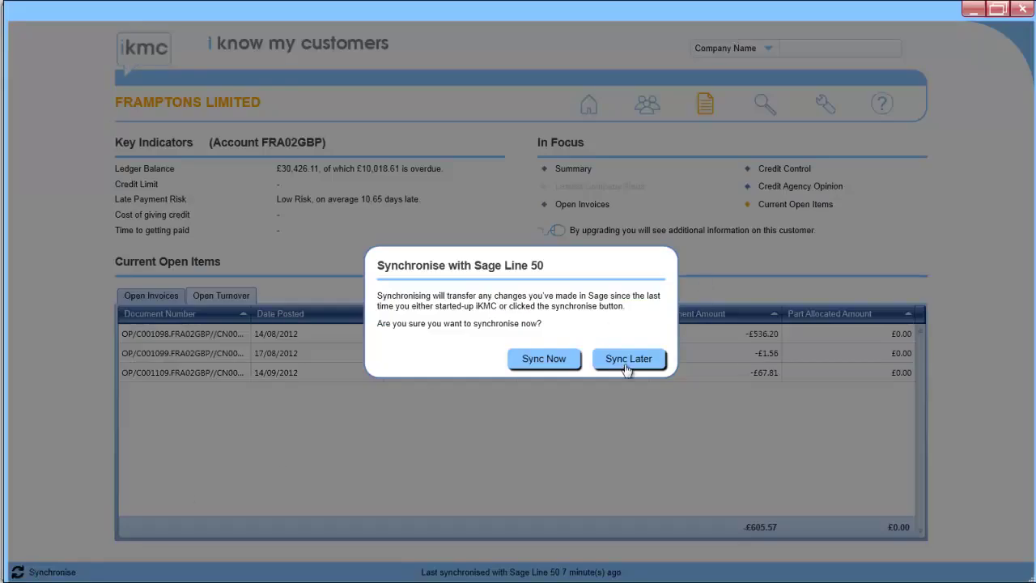
{"action": "left_click", "coordinate": [564, 363]}
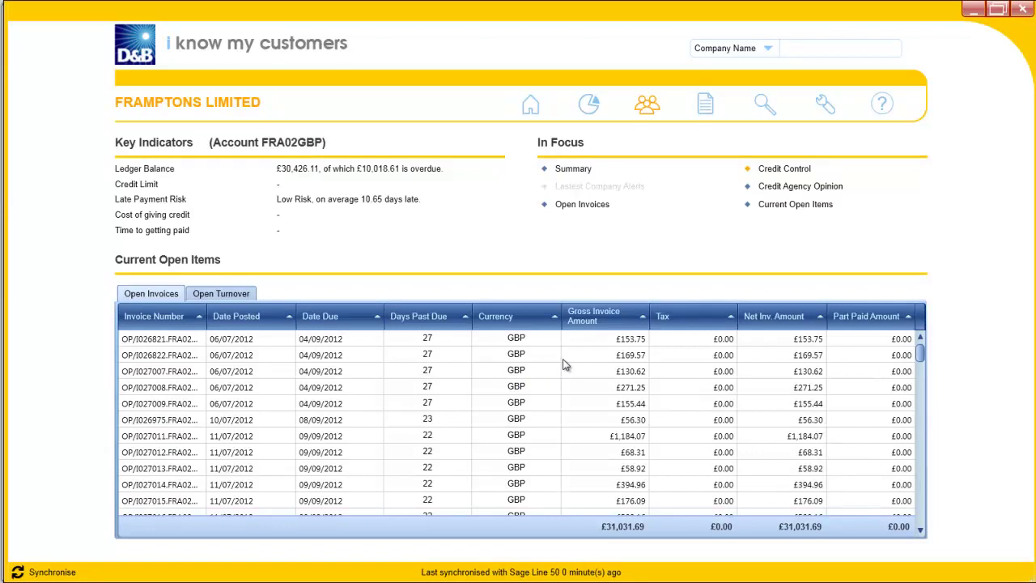
- View the dashboard's Open Invoices analysis, then this week's Crediguard tasks
{"action": "left_click", "coordinate": [590, 110]}
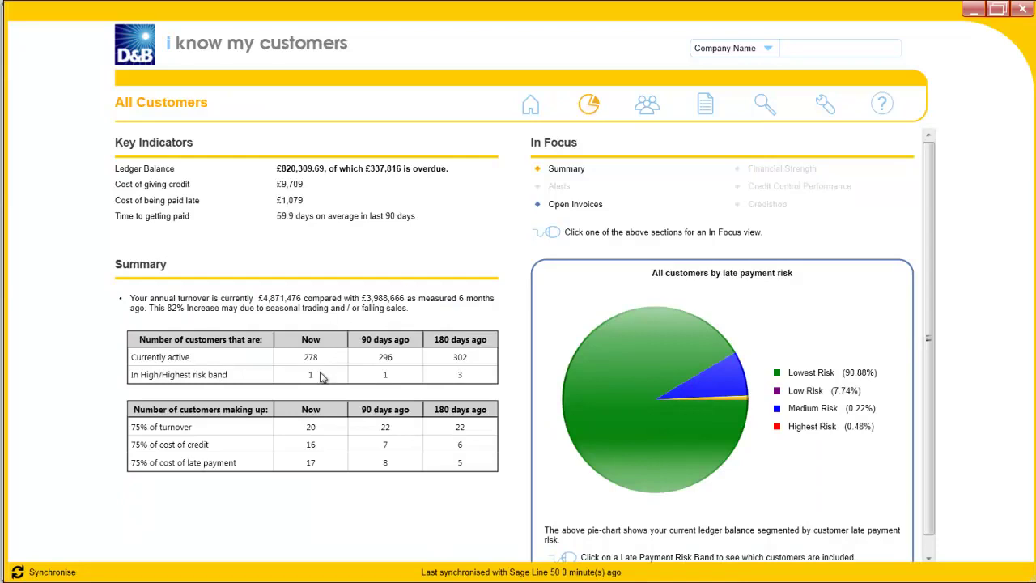
{"action": "left_click", "coordinate": [573, 207]}
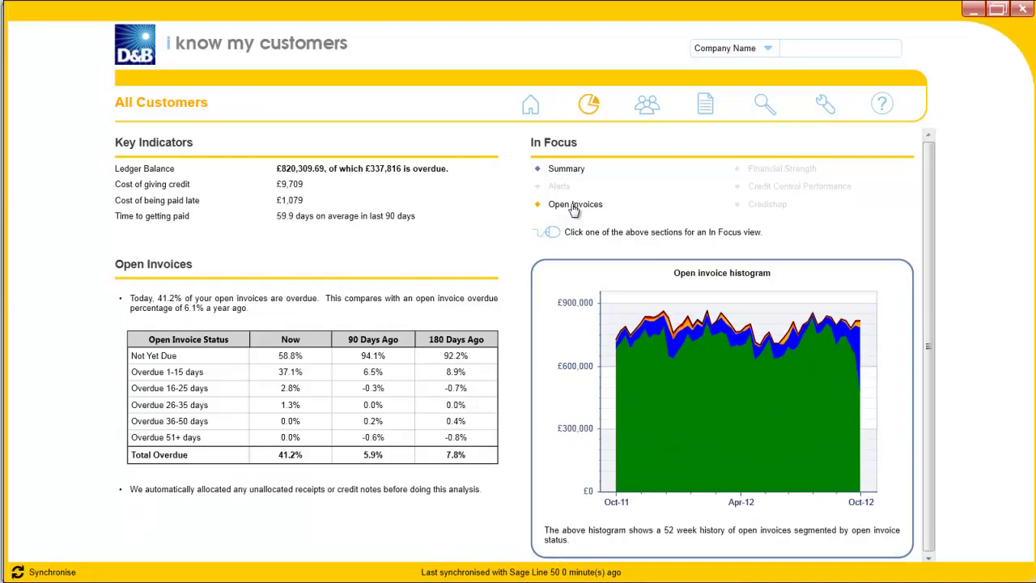
{"action": "left_click", "coordinate": [707, 106]}
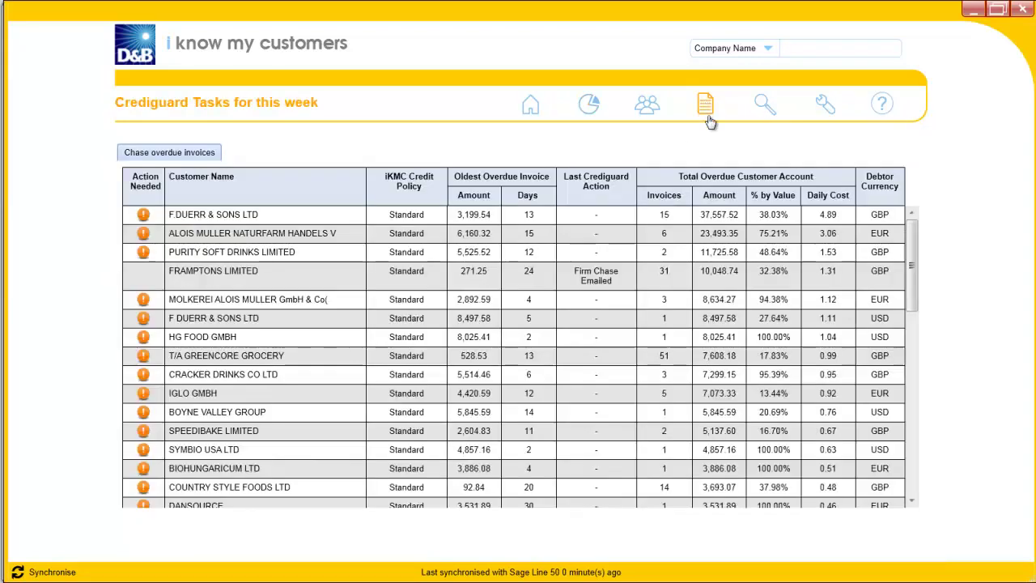
- Open F DUERR & SONS LTD's customer report from the My Customers list
{"action": "left_click", "coordinate": [645, 110]}
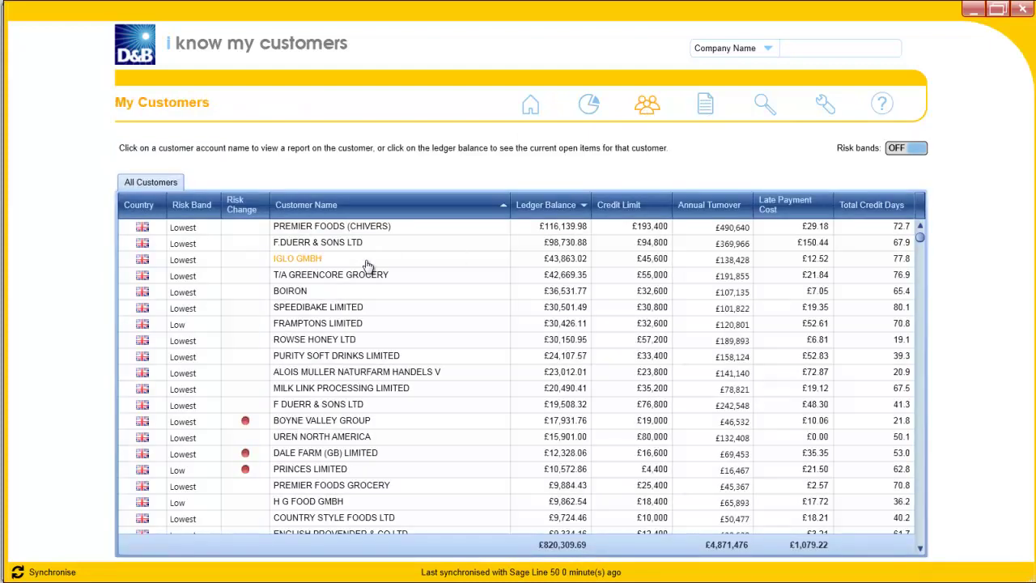
{"action": "left_click", "coordinate": [328, 407]}
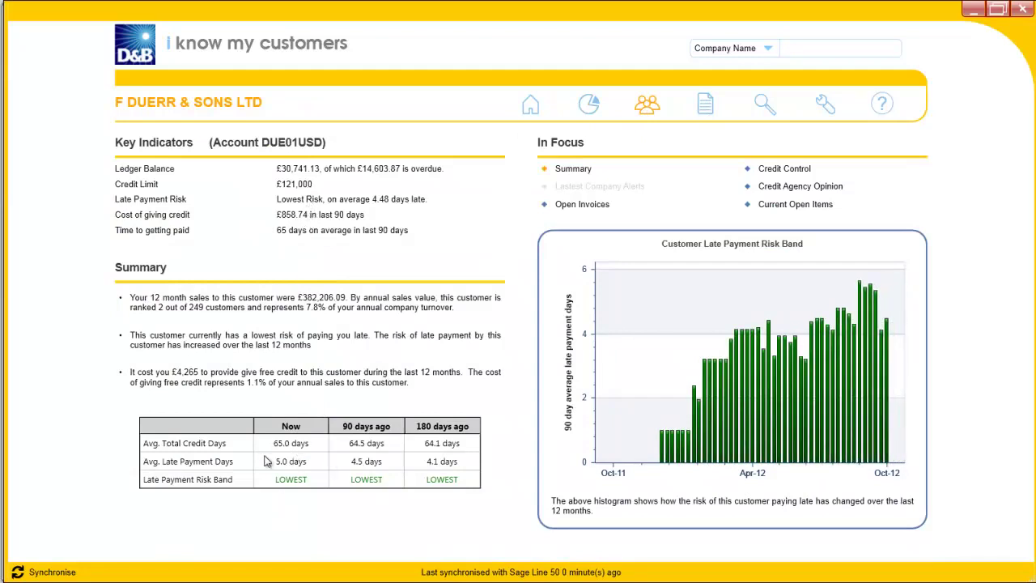
- Show F DUERR & SONS LTD's Credit Agency Opinion and search for registered businesses to link
{"action": "left_click", "coordinate": [791, 190]}
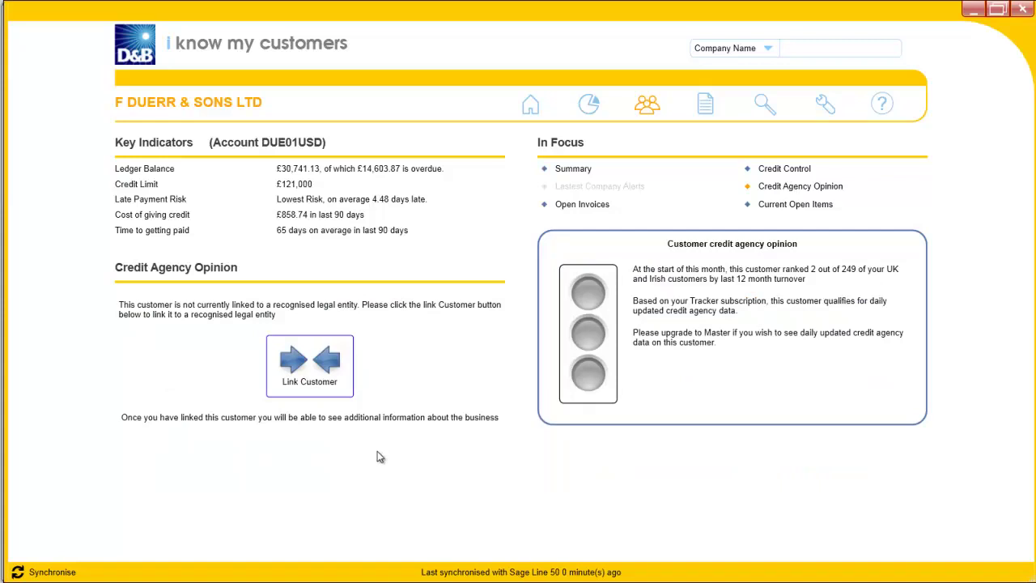
{"action": "left_click", "coordinate": [309, 365]}
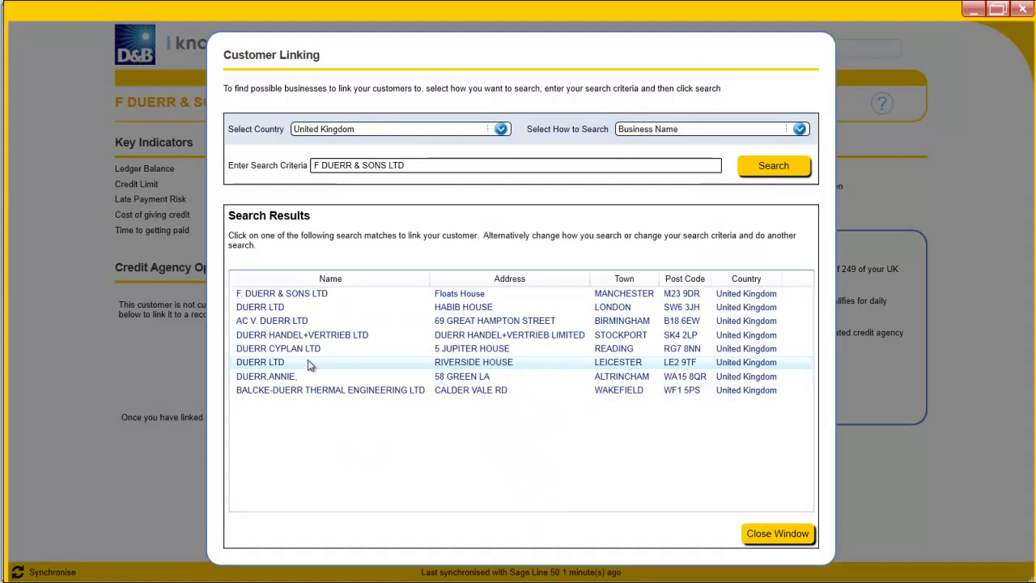
- Link the customer to F. DUERR & SONS LTD, Floats House, Manchester
{"action": "left_click", "coordinate": [302, 296]}
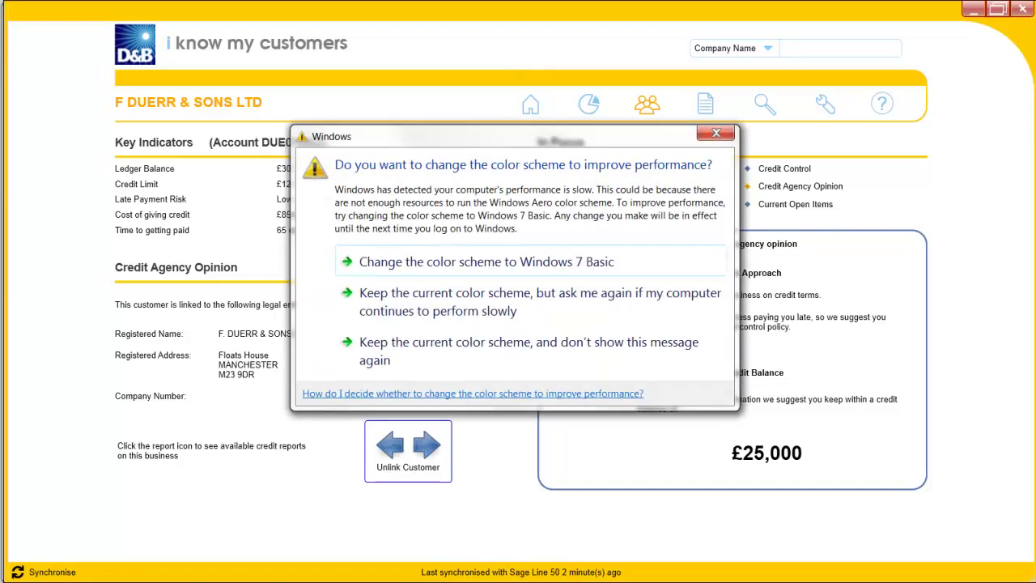
- Close the Windows colour scheme dialog to reveal the amber-rated credit opinion
{"action": "left_click", "coordinate": [714, 136]}
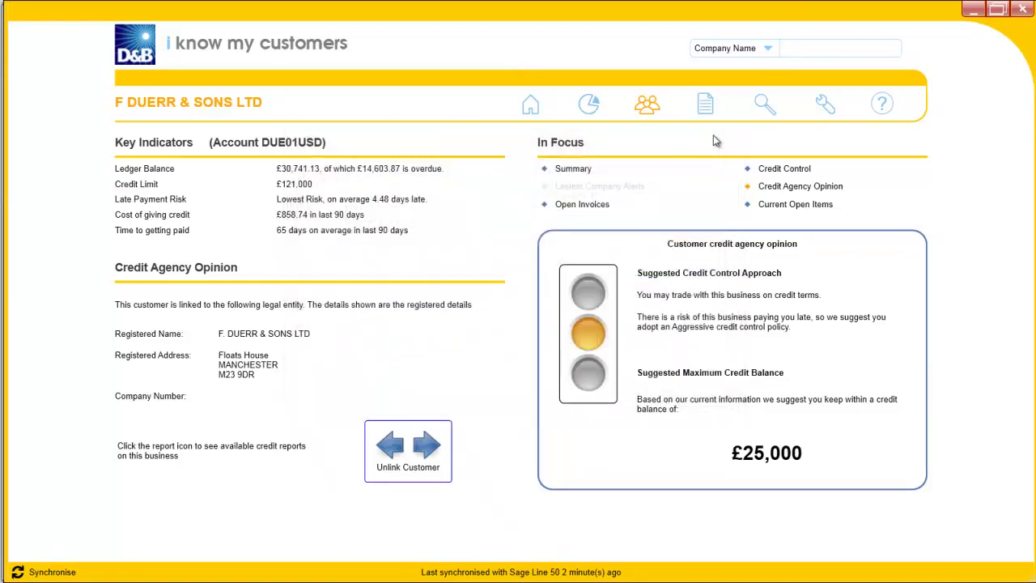